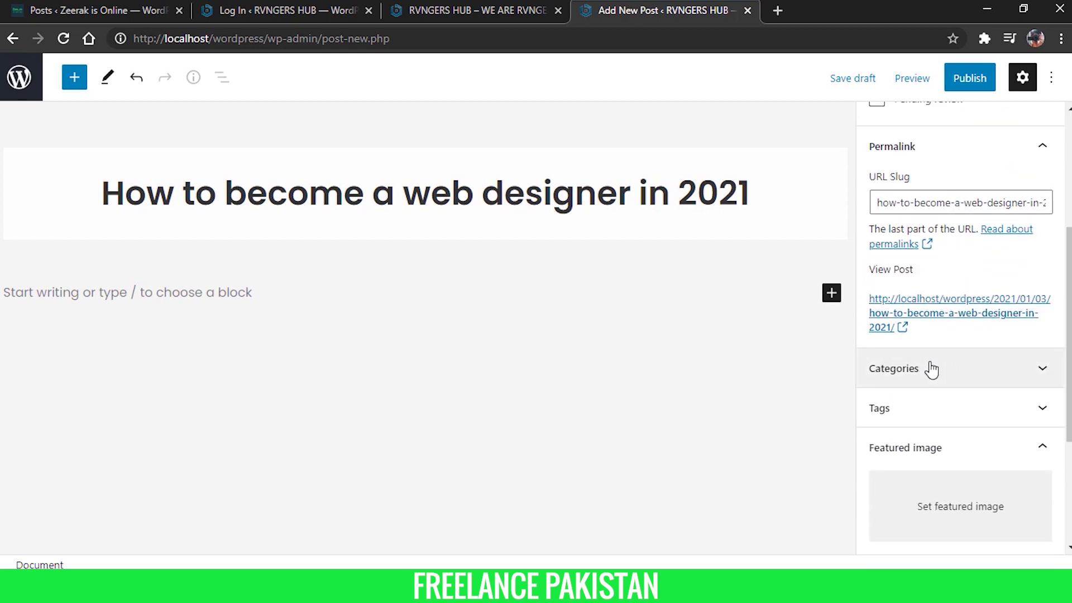
Add a heading block reading "Hi, I'm learning to become a web designer" under the post title, followed by an empty paragraph
click(682, 349)
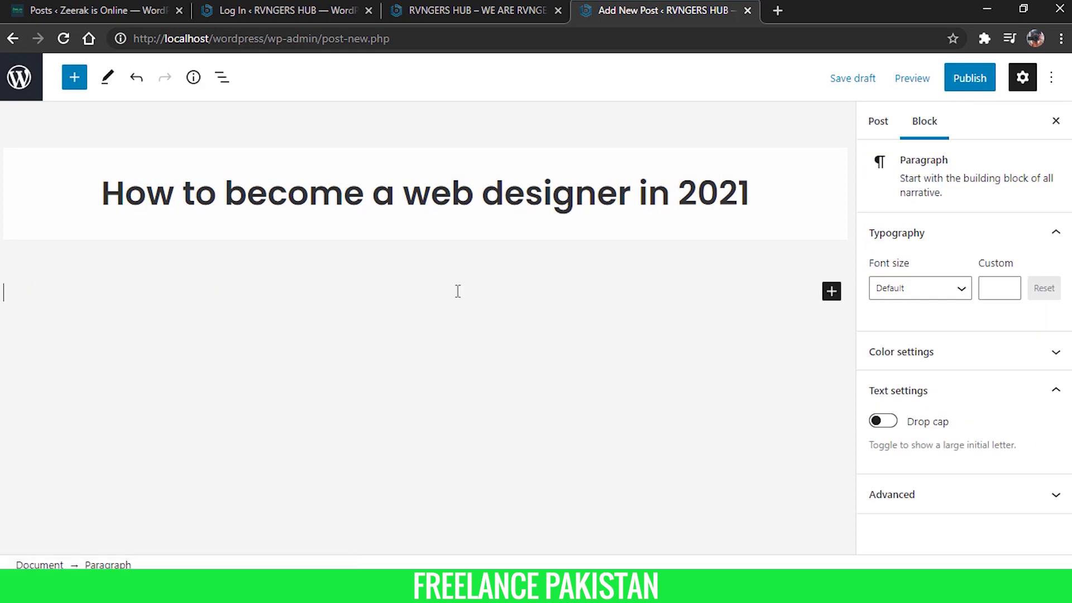
click(74, 84)
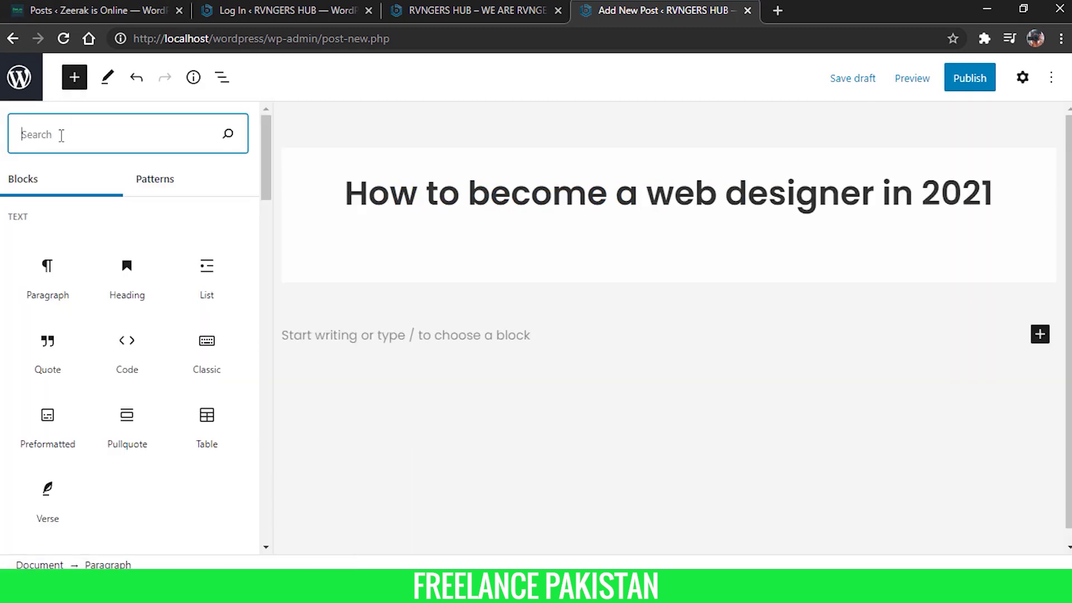
click(122, 274)
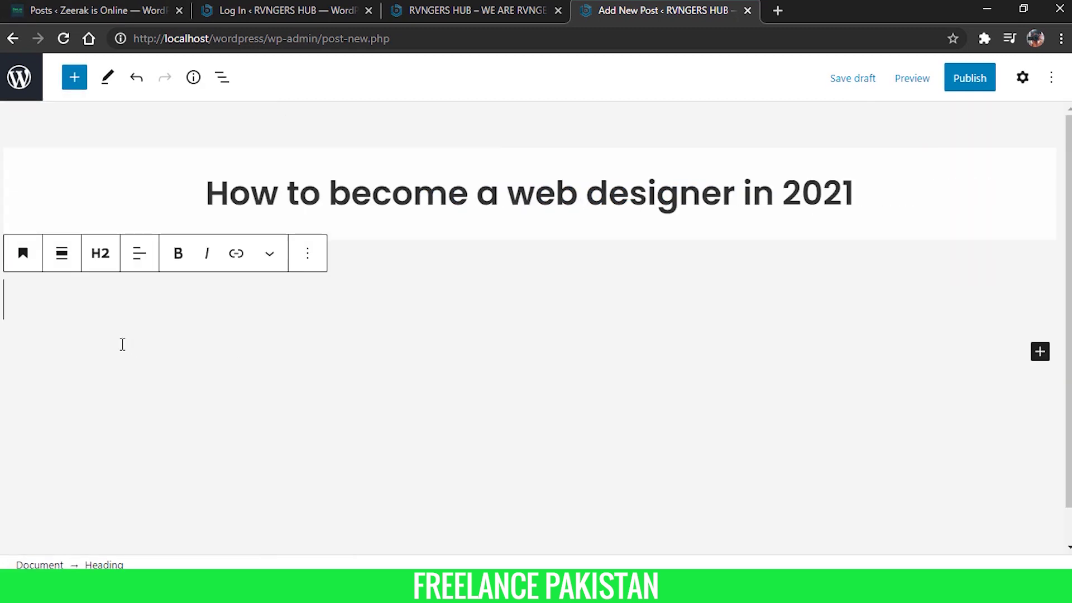
text(H)
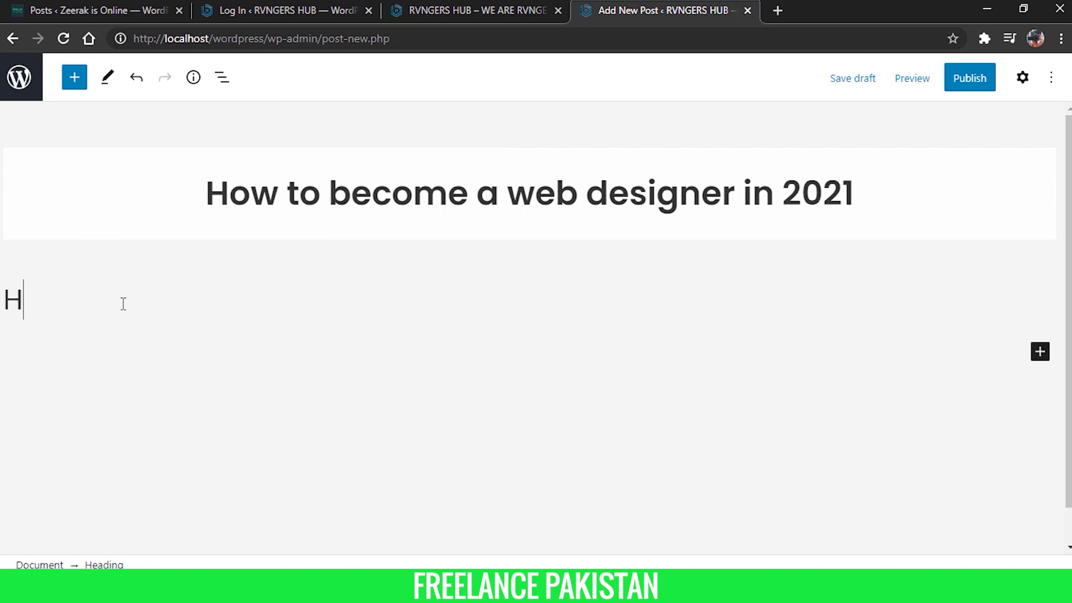
text(i, I'm learning to become a w)
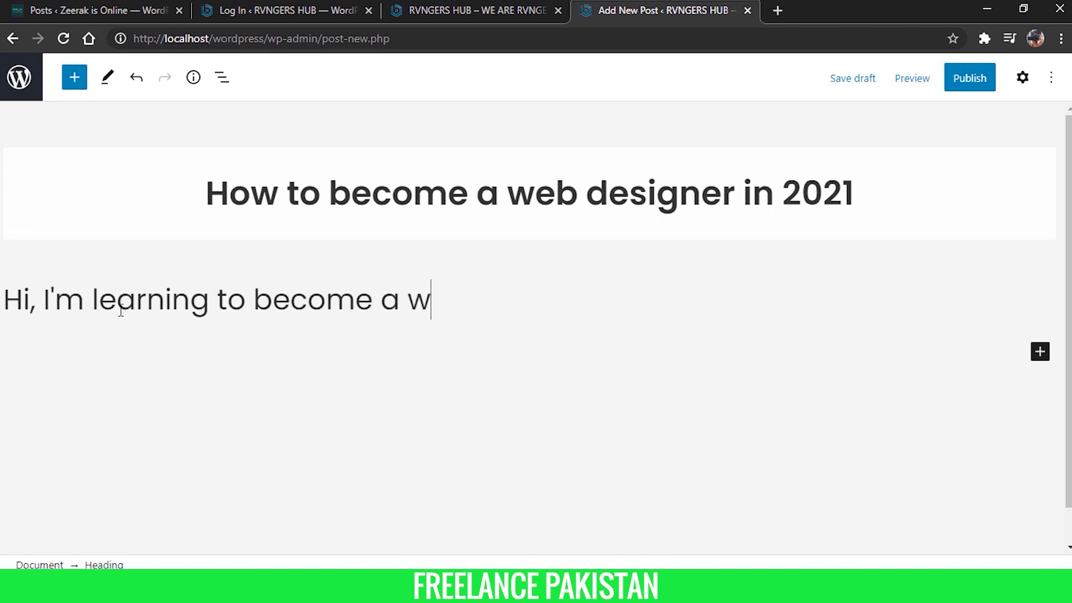
text(eb design)
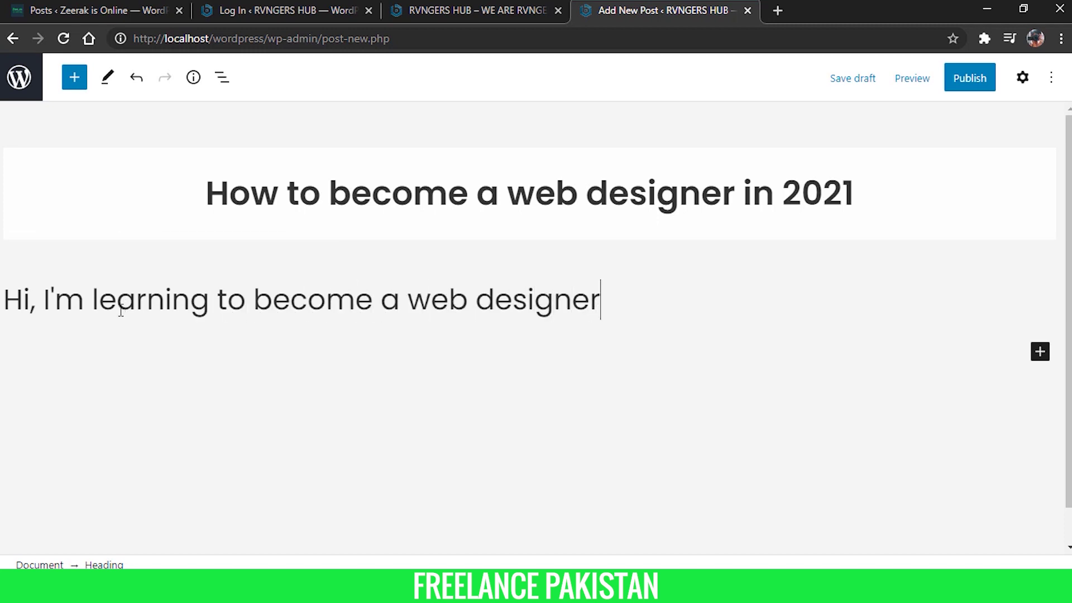
text(er)
key(Return)
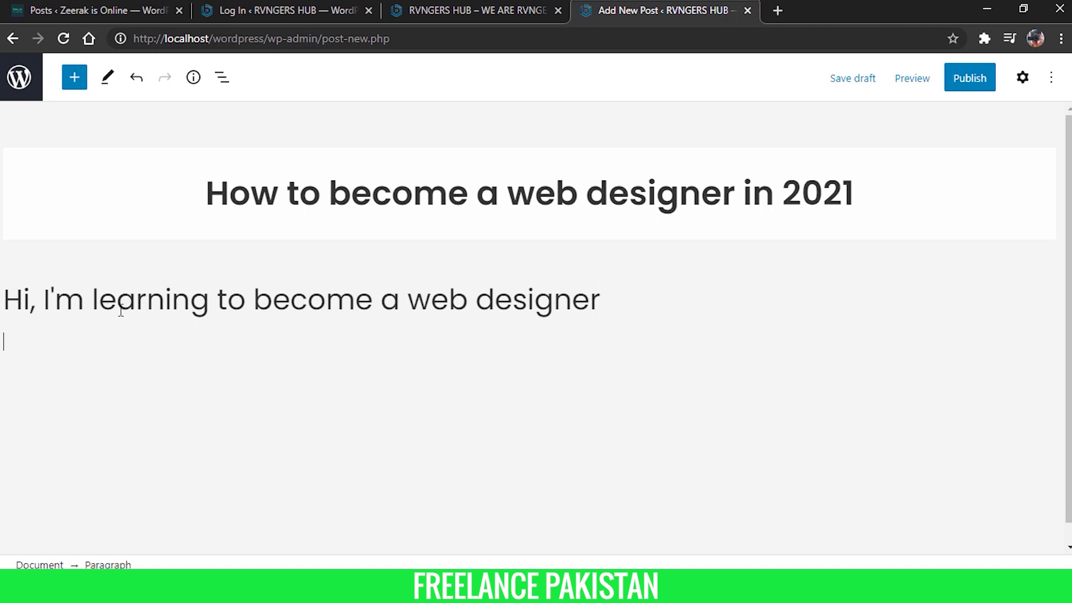
Search the web for loremipsum.io in a new browser tab and open the Lorem Ipsum generator site
click(776, 10)
text(loremi)
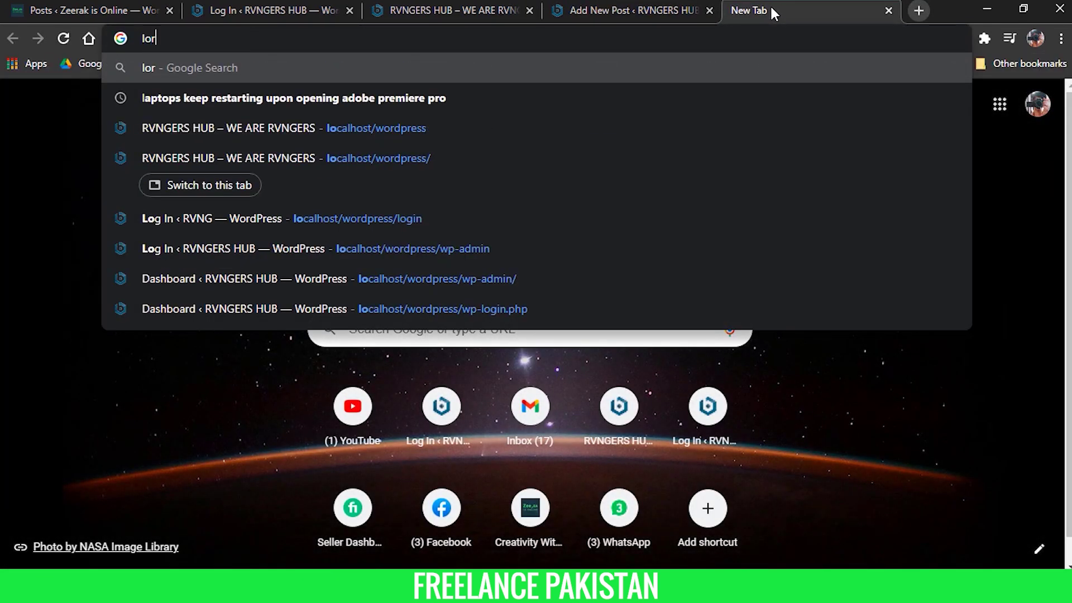
key(Down)
key(Down)
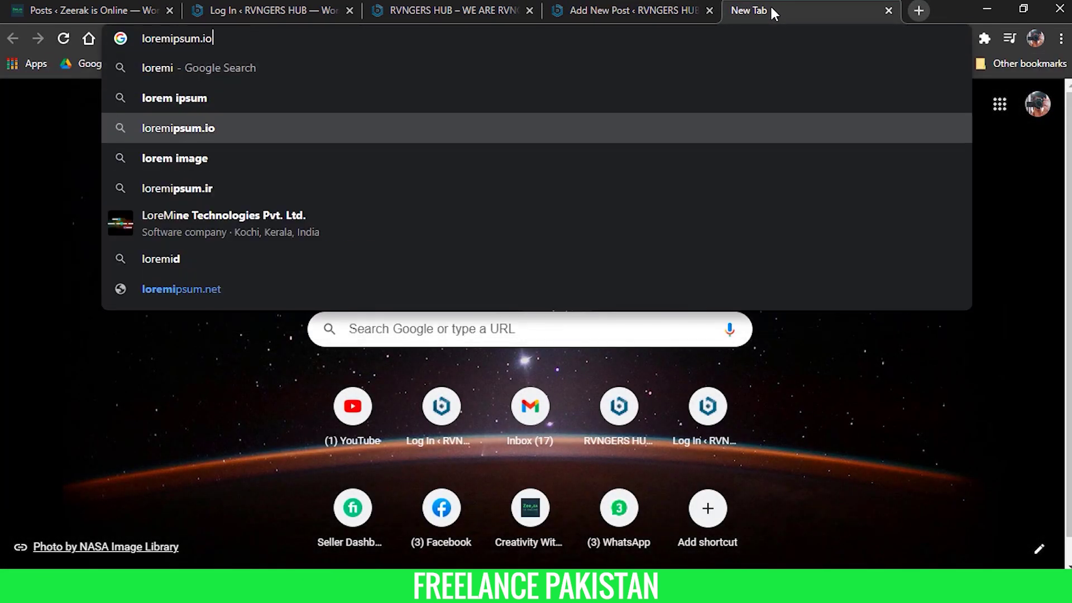
key(Return)
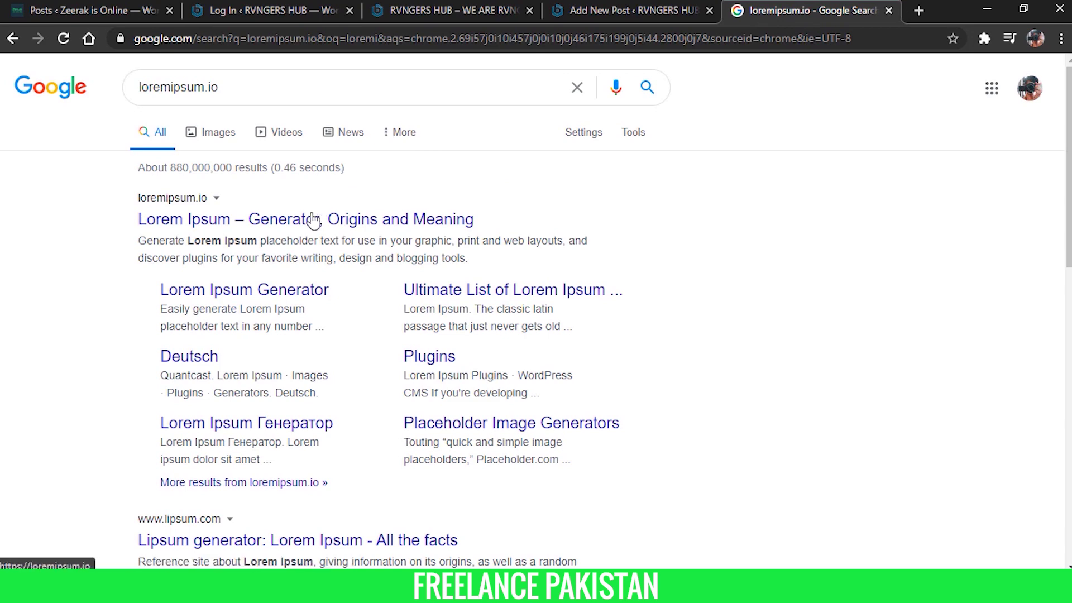
click(382, 219)
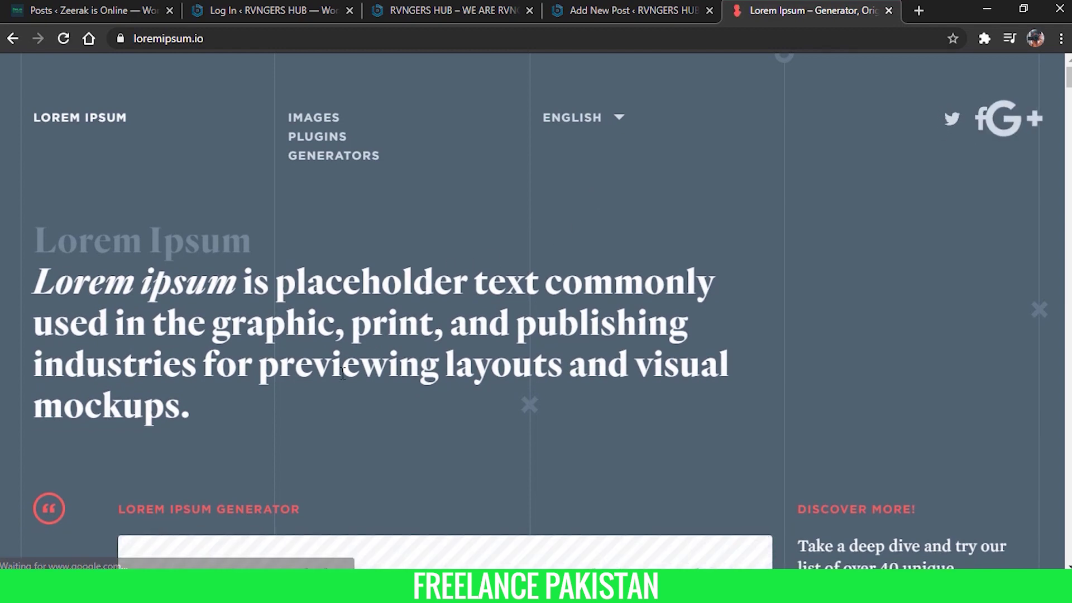
Generate 5 paragraphs of lorem ipsum and copy the first paragraph's text up to "tristique et egestas."
scroll(350, 367, down, 11)
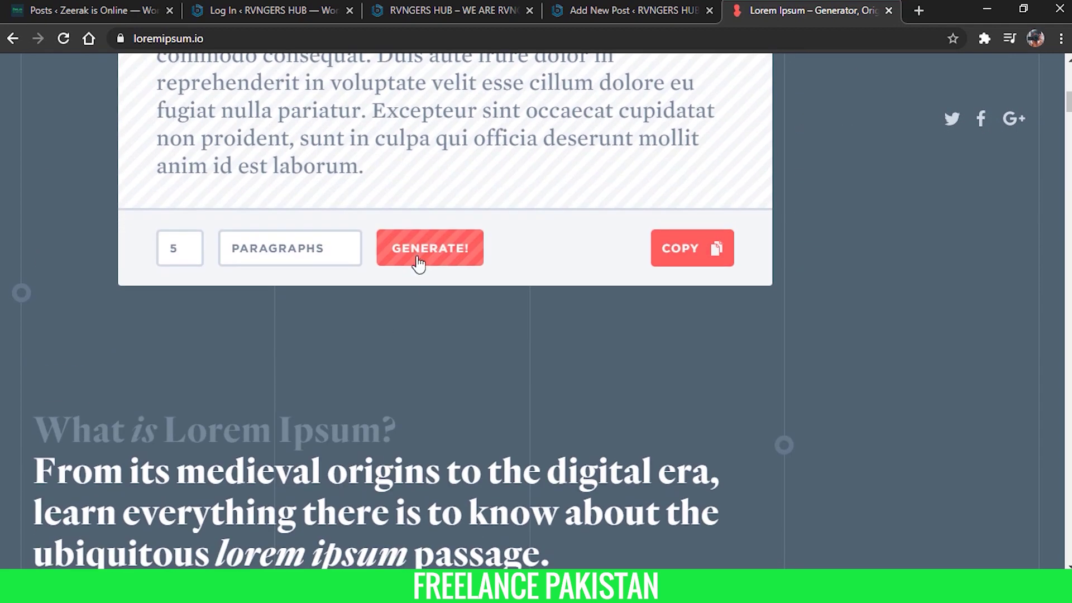
click(419, 254)
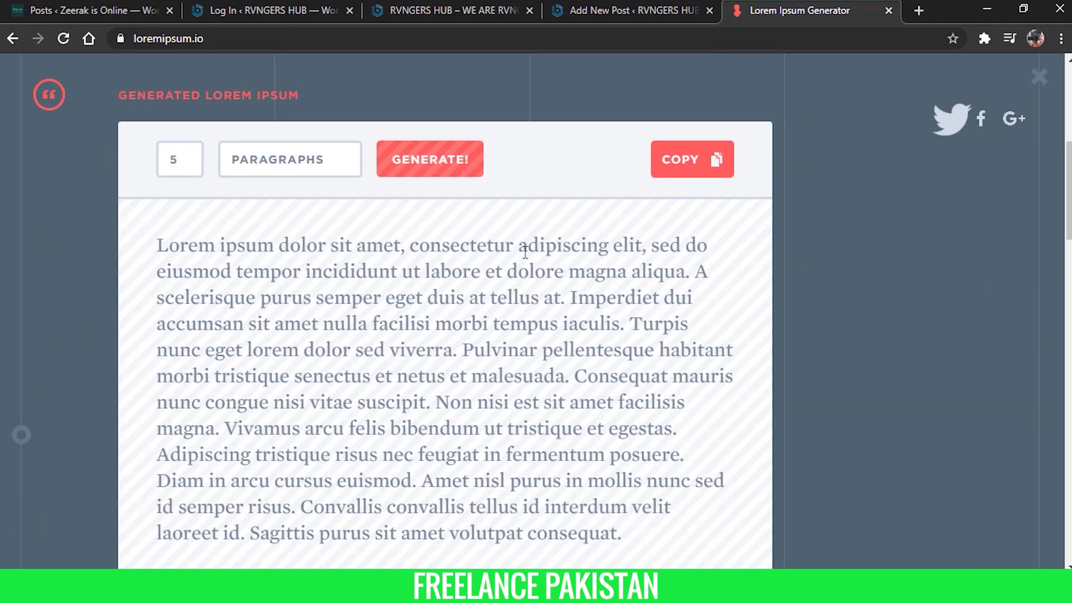
drag(148, 241, 698, 431)
key(ctrl+c)
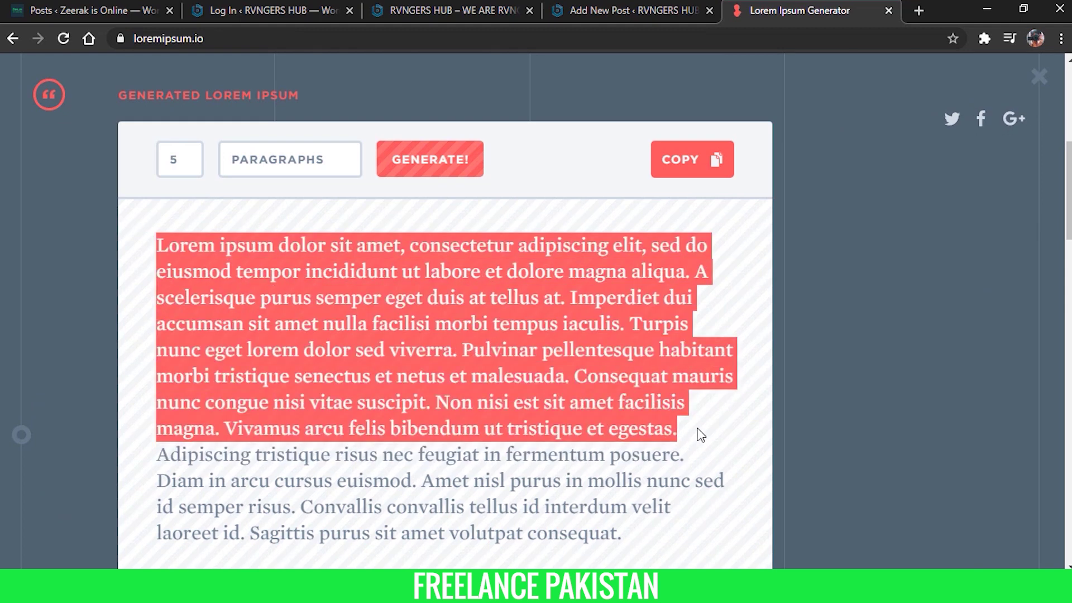
Return to the post being edited and paste the copied lorem ipsum text into the paragraph below the heading
click(681, 10)
click(460, 10)
click(591, 10)
scroll(203, 331, down, 1)
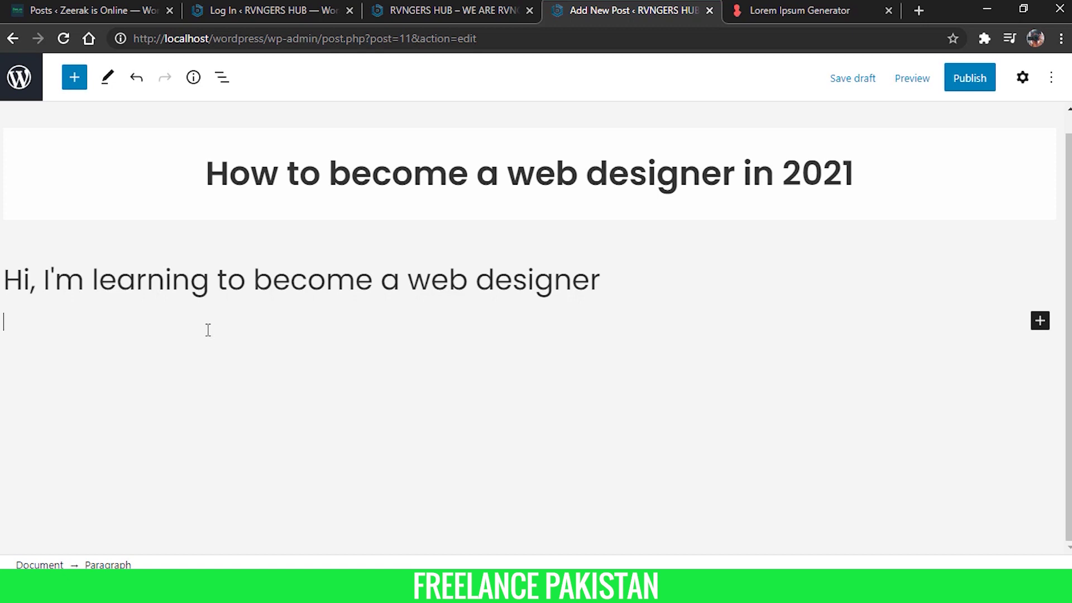
key(ctrl+v)
scroll(742, 258, up, 2)
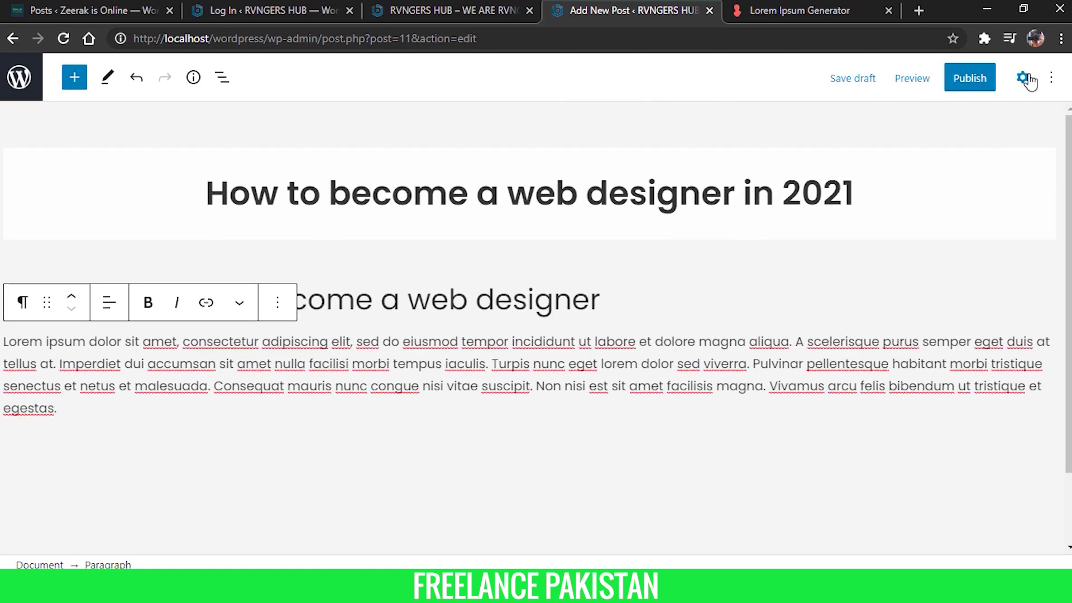
Start a new block after the lorem ipsum paragraph and make it an Image block
click(1023, 78)
click(781, 413)
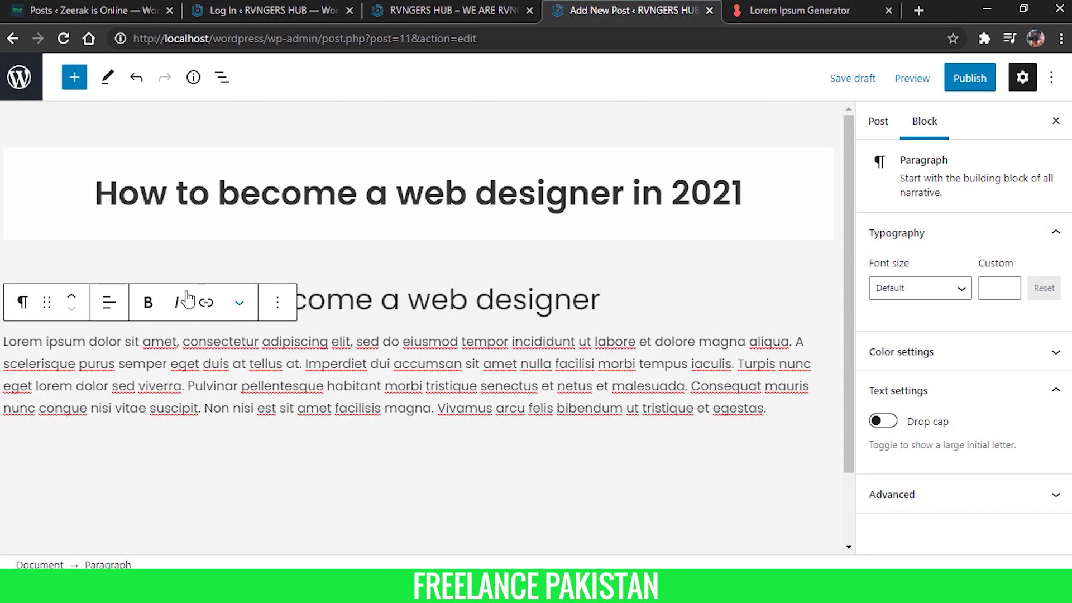
key(Return)
click(74, 77)
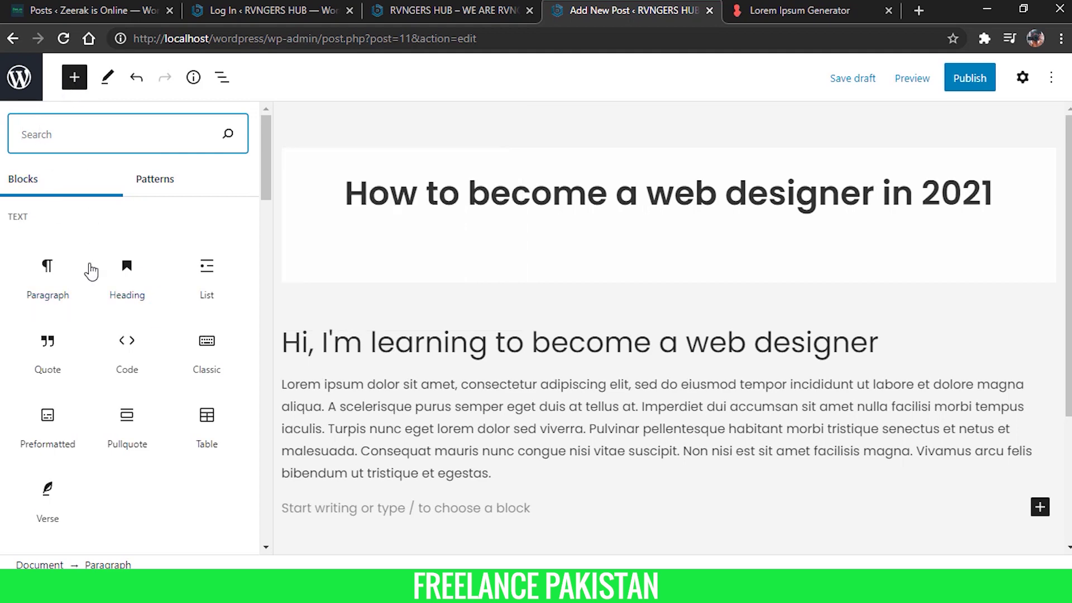
scroll(81, 287, down, 2)
scroll(82, 287, down, 4)
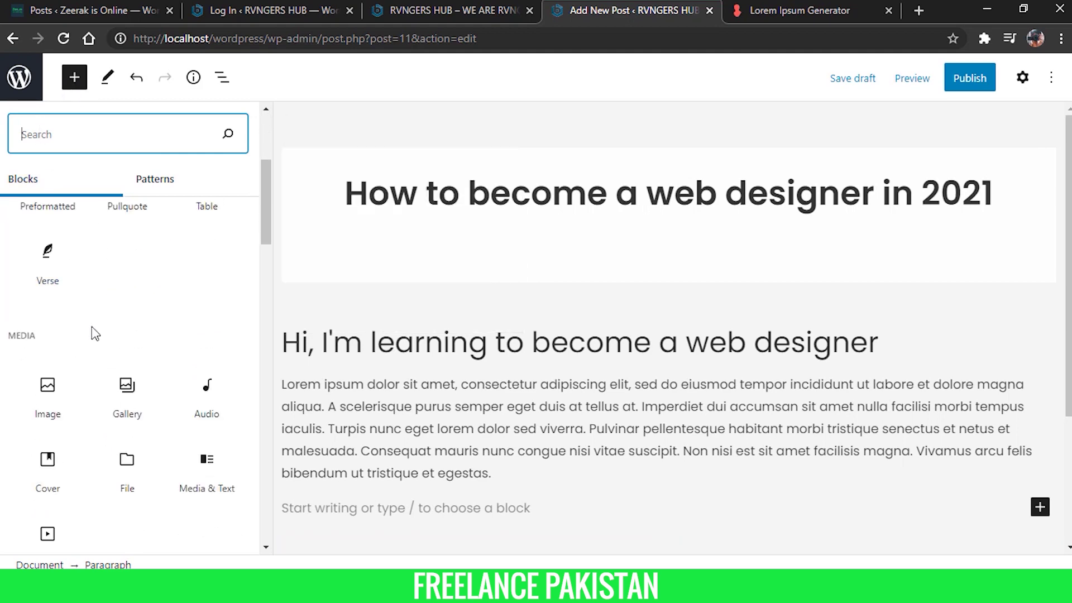
click(35, 412)
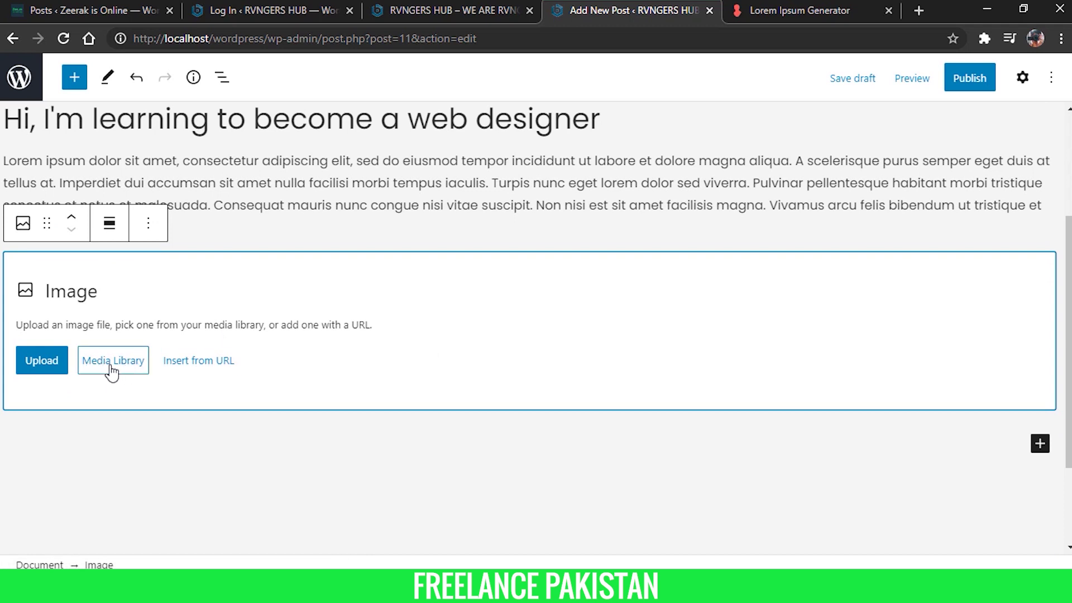
Fill the Image block with zeerak2.png from the media library
click(113, 361)
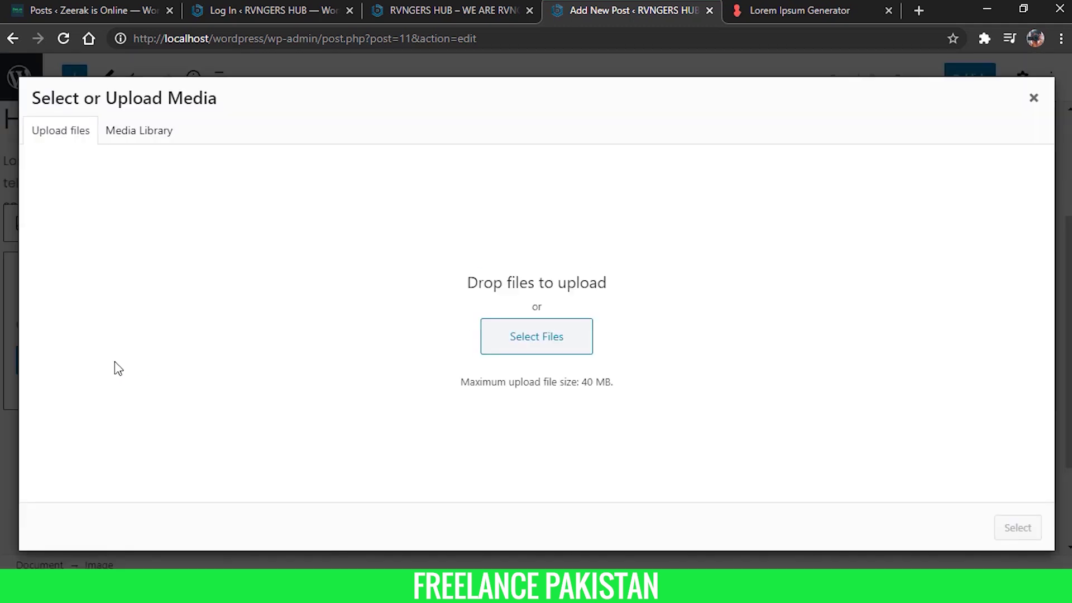
click(144, 134)
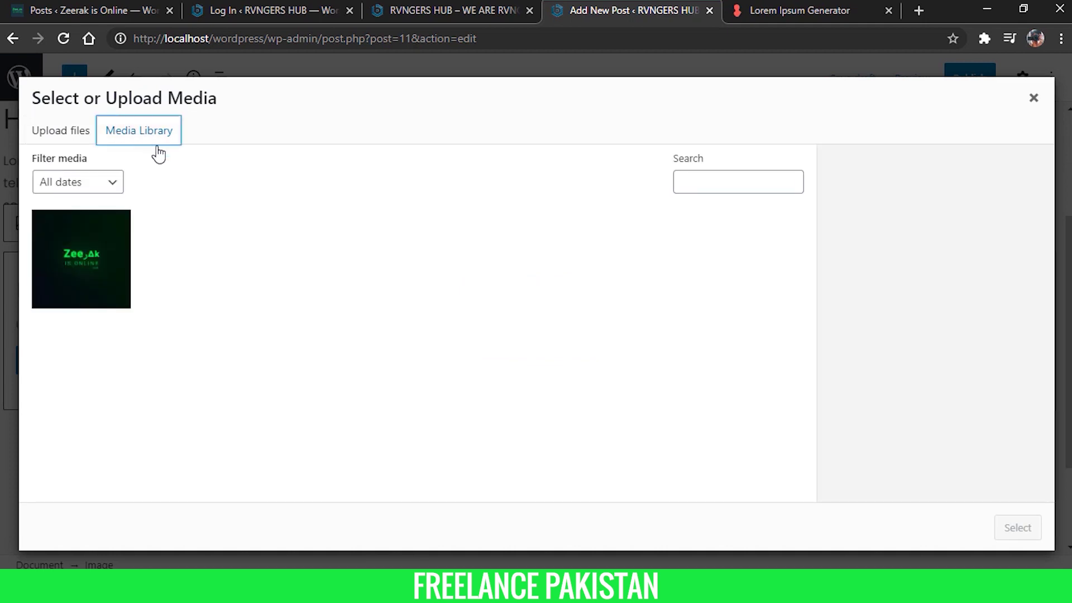
click(88, 273)
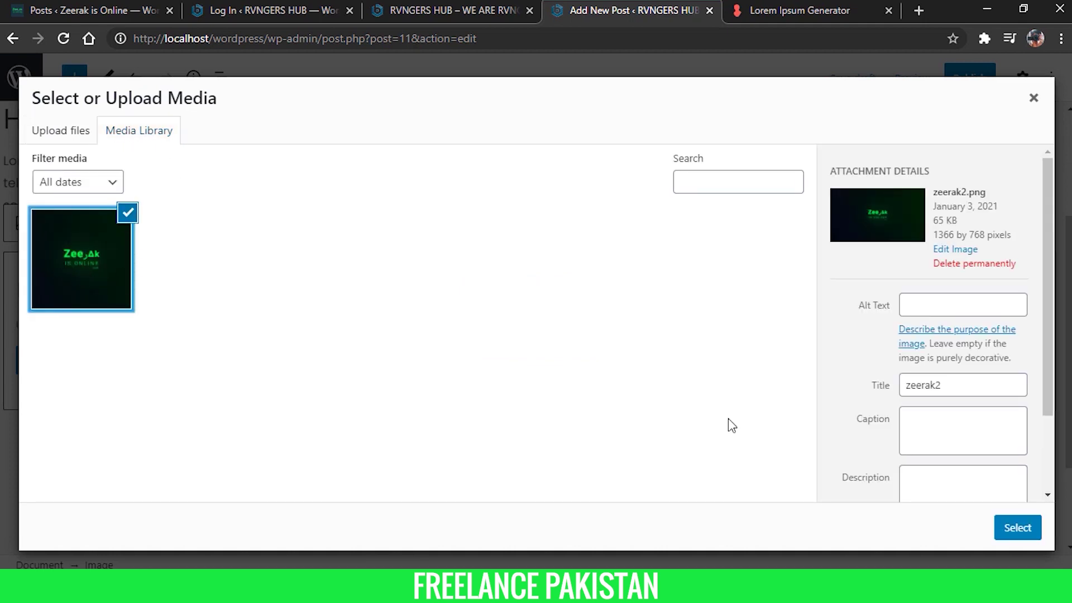
click(1017, 528)
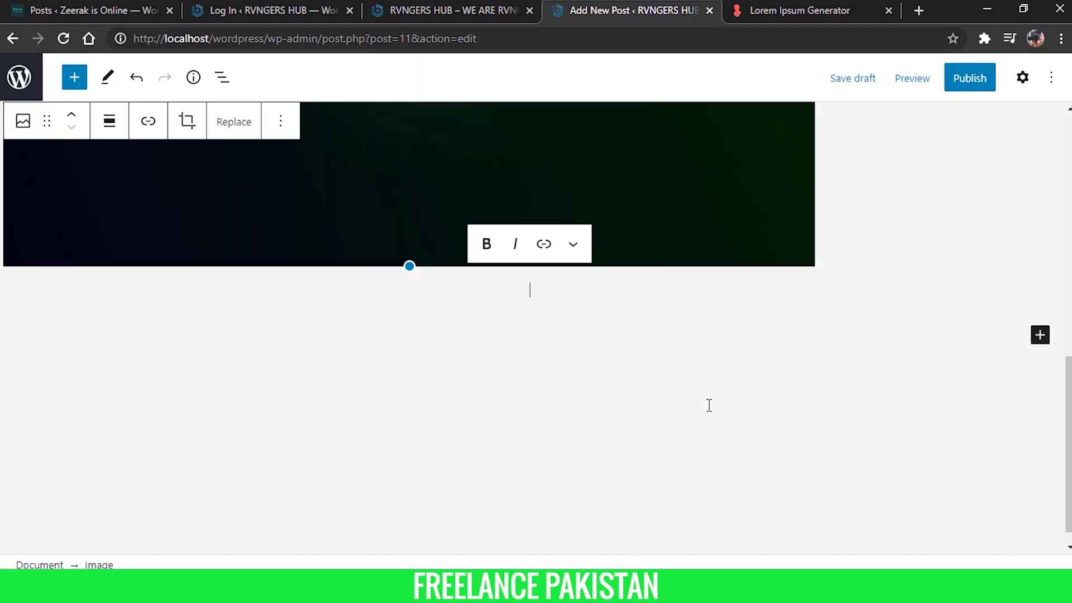
Shrink the inserted image proportionally to a little over half its displayed width
scroll(701, 397, up, 5)
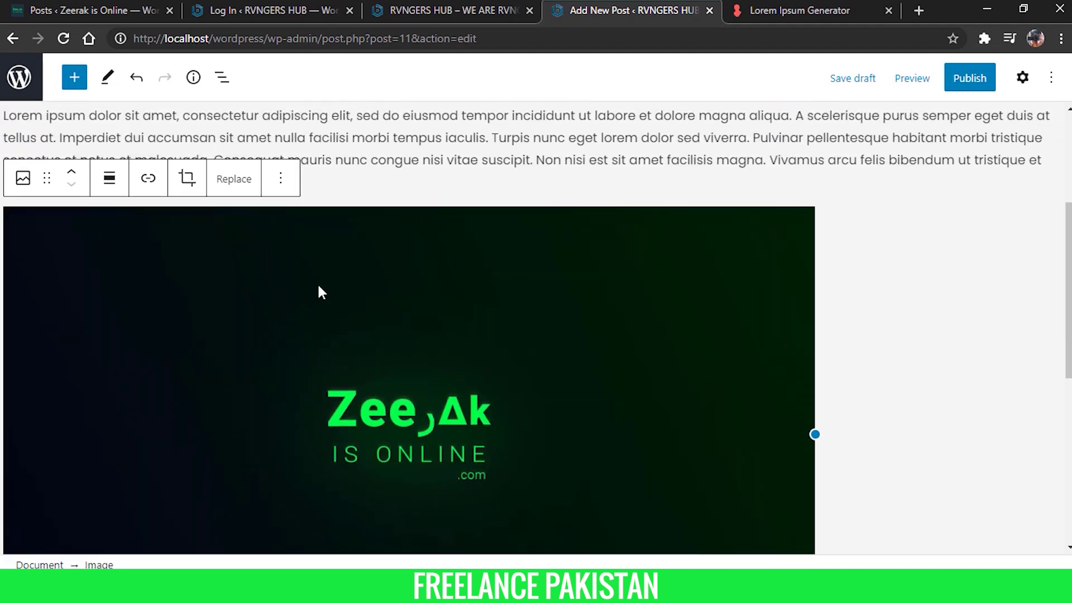
scroll(545, 273, down, 2)
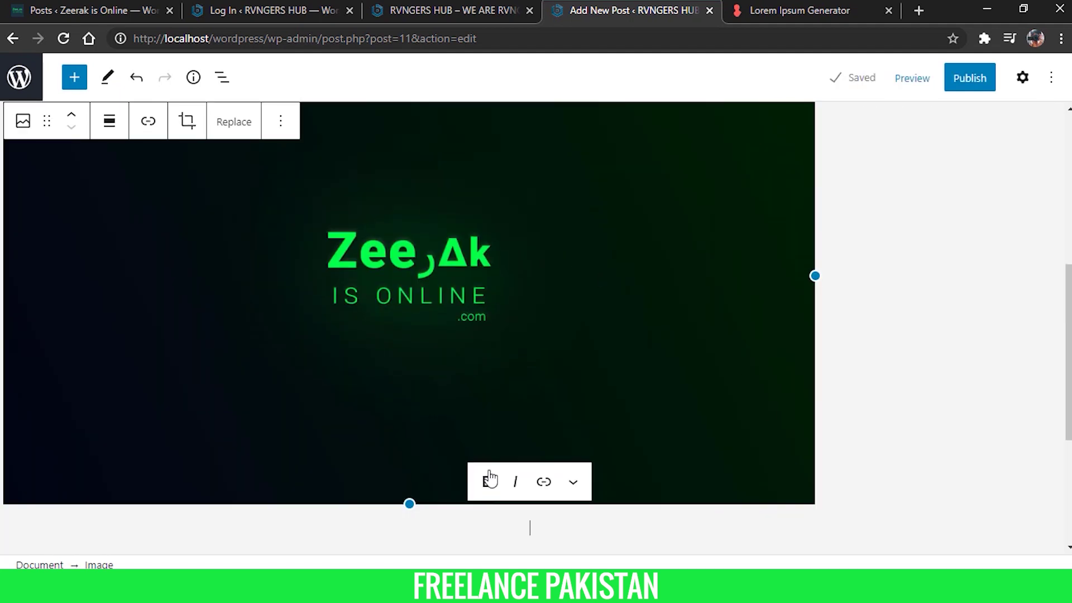
drag(397, 504, 229, 302)
scroll(687, 283, up, 4)
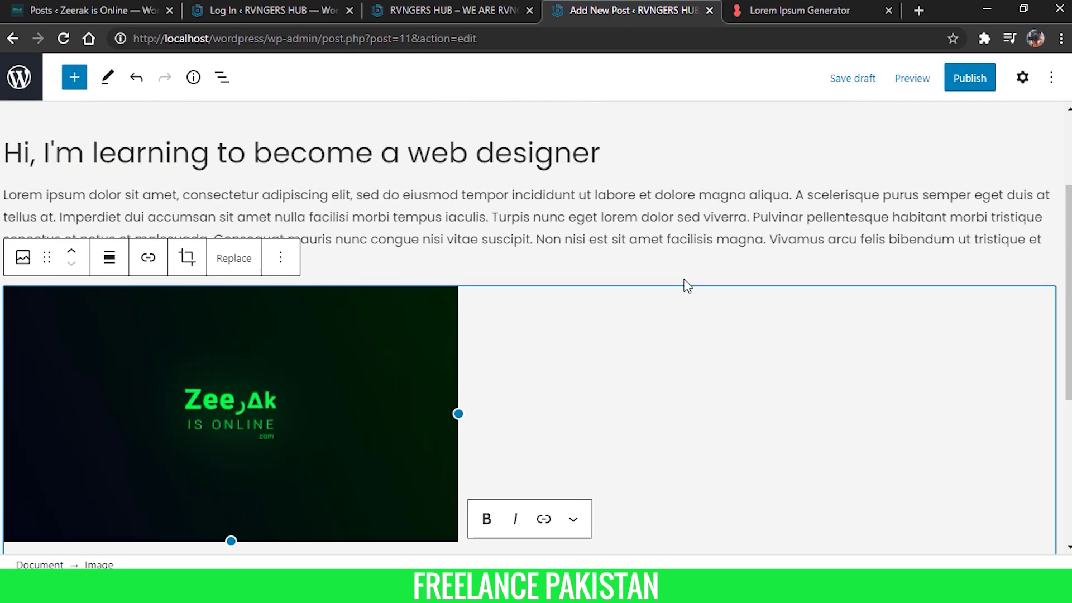
Show the image block's settings and apply the Rounded style to the image
click(1021, 77)
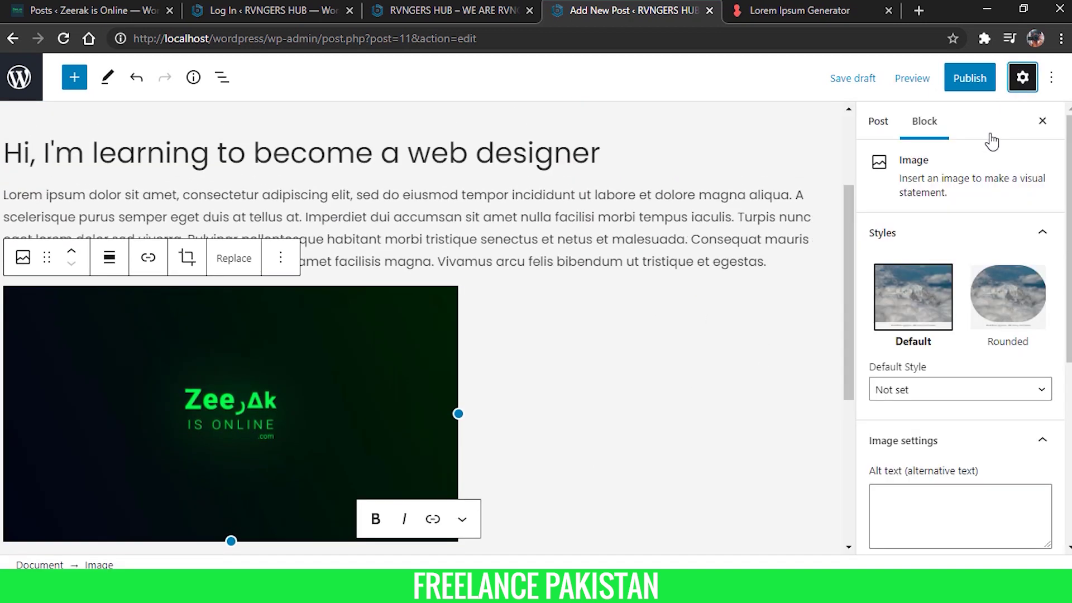
scroll(581, 332, up, 2)
scroll(581, 331, up, 1)
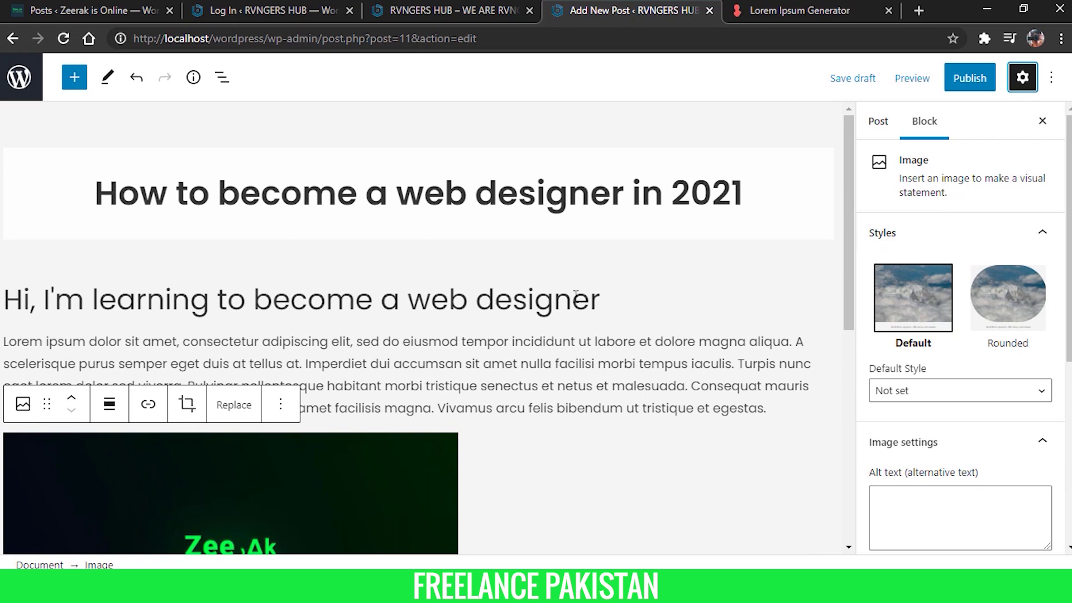
scroll(575, 294, down, 1)
scroll(540, 325, down, 1)
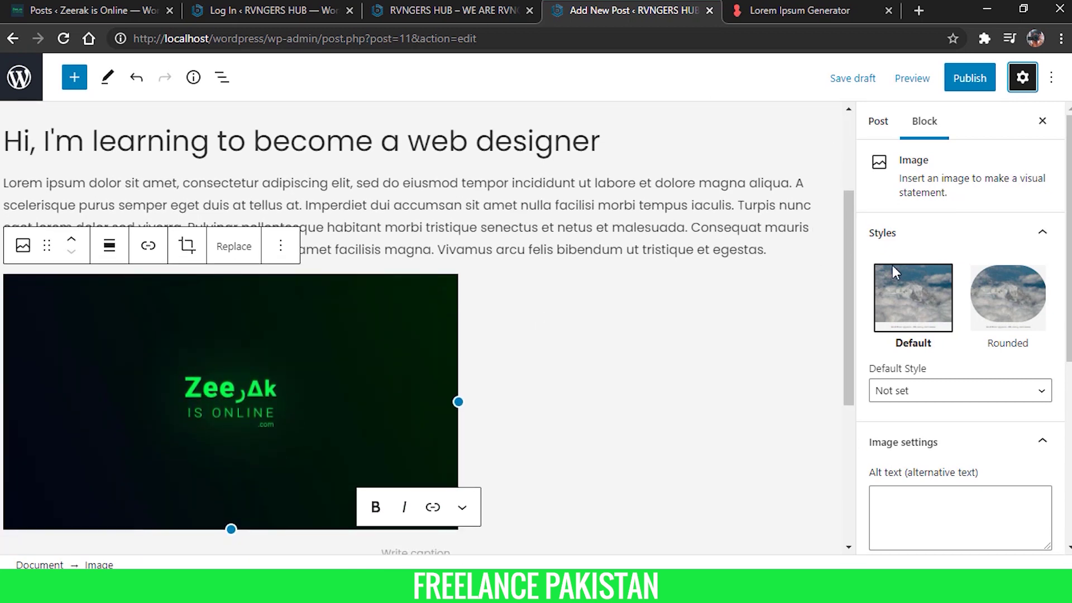
click(1007, 308)
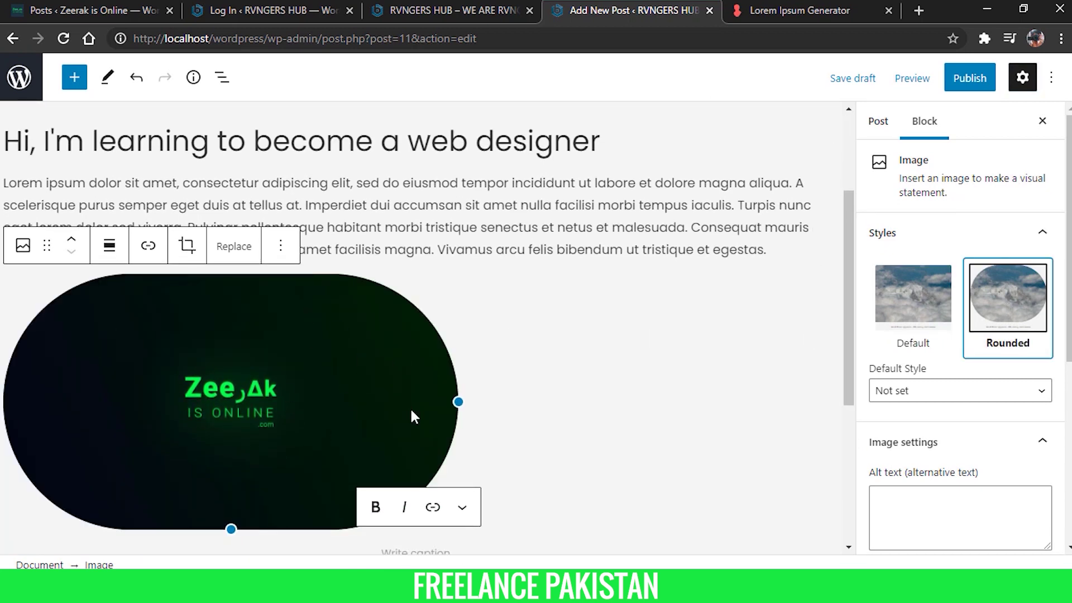
scroll(893, 326, down, 1)
scroll(894, 273, up, 1)
Show the post's settings and review them down to the featured image option
click(891, 126)
scroll(942, 209, down, 1)
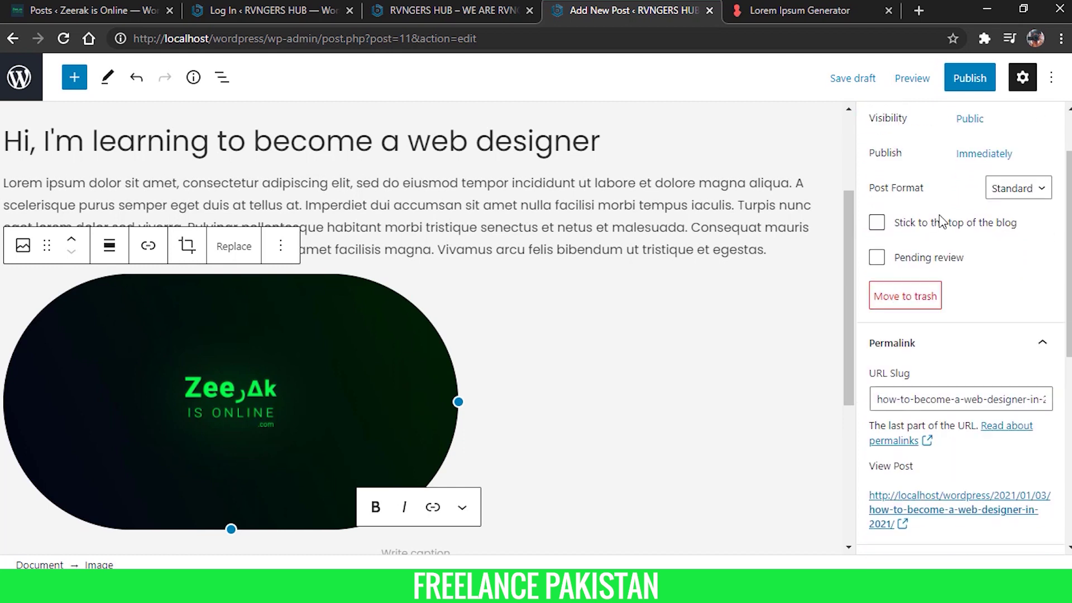
scroll(941, 220, down, 4)
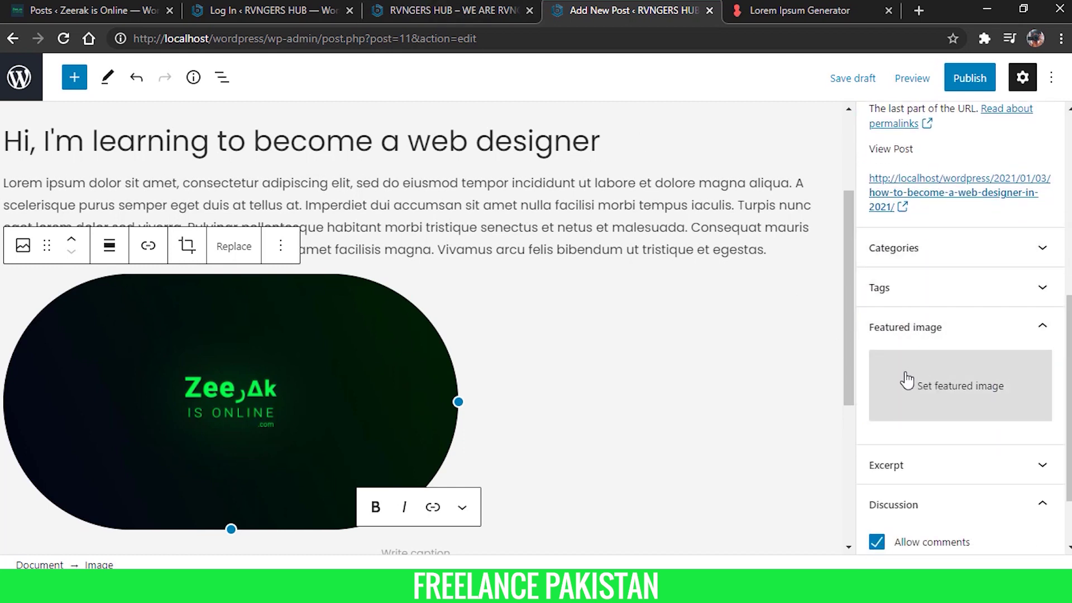
Switch to the zeerakisonline.com site, visit its front end and open the Blog page to view the post listing
click(104, 14)
click(265, 5)
click(68, 4)
click(72, 91)
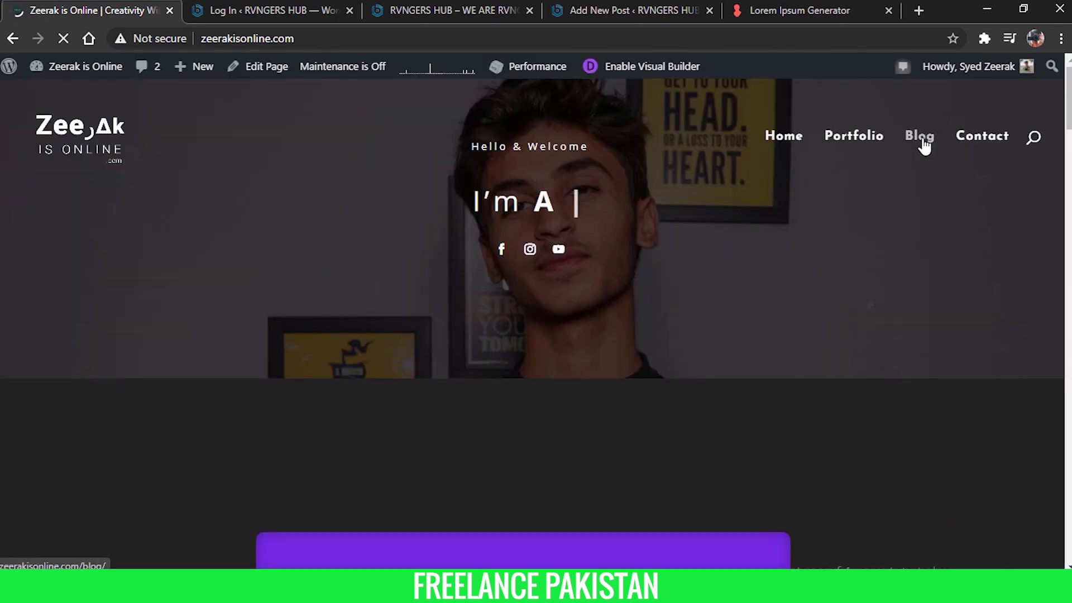
click(922, 139)
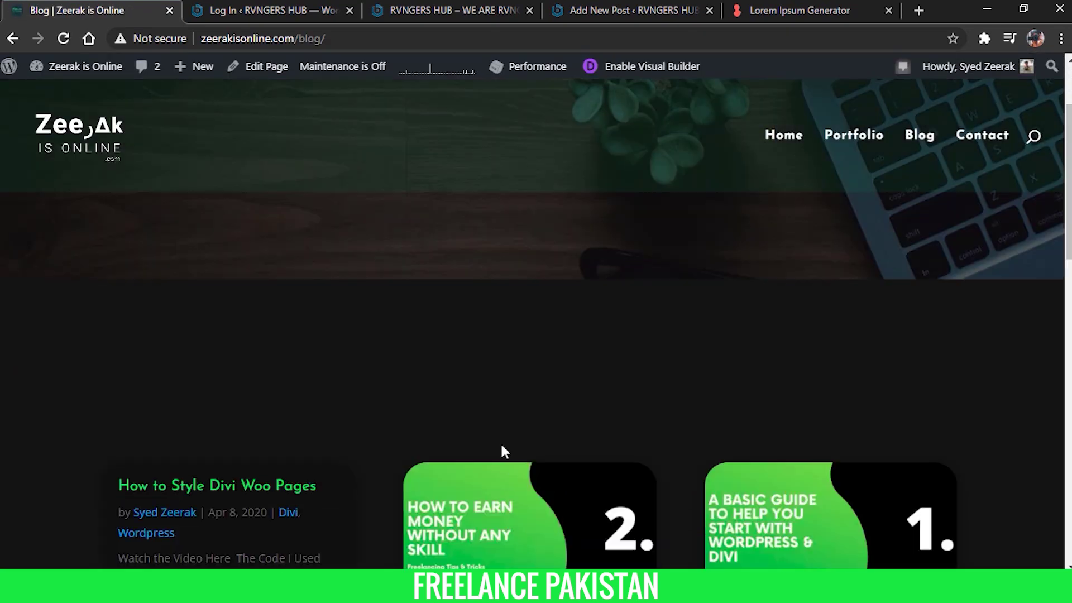
Return from the blog listing to the post editor and set the Zeerak logo image from the media library as the featured image
scroll(594, 394, down, 3)
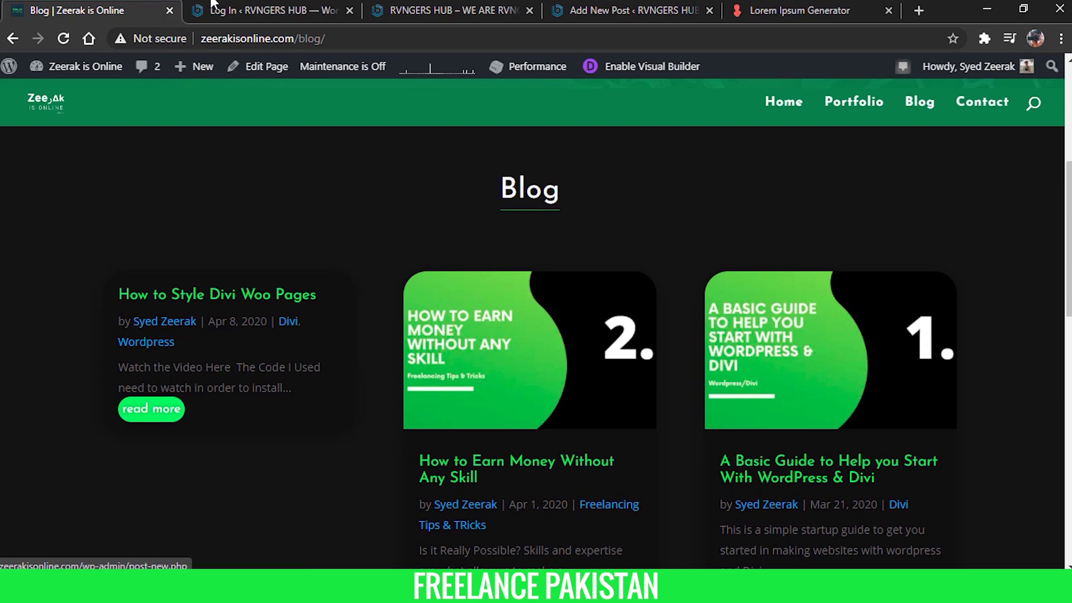
key(ctrl+Tab)
key(ctrl+Tab)
key(ctrl+Tab)
scroll(951, 388, down, 2)
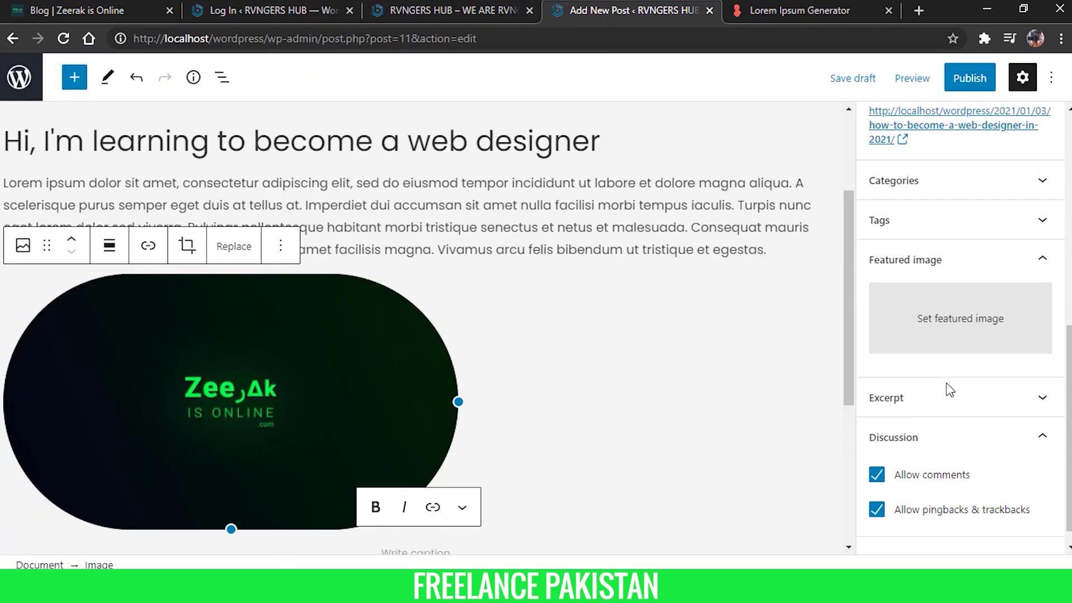
click(958, 321)
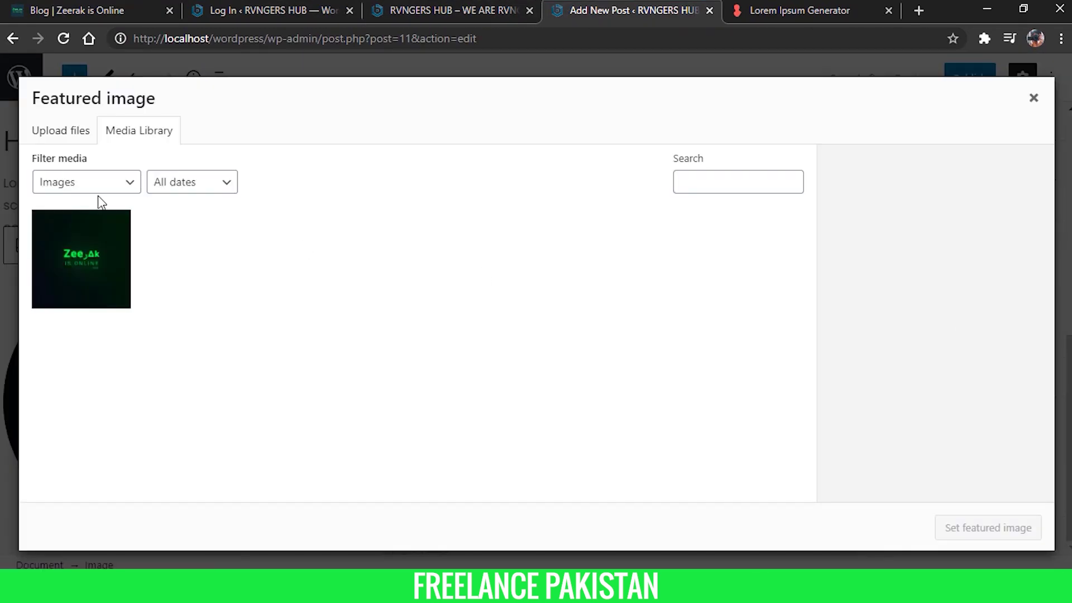
click(67, 253)
click(968, 533)
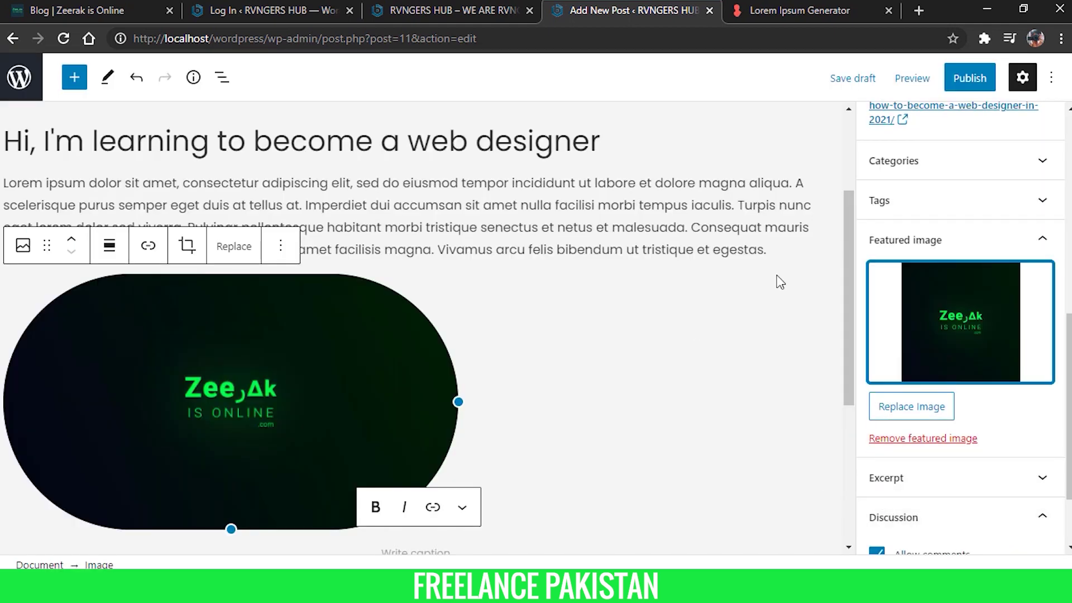
Check the remaining post settings and publish the "How to become a web designer in 2021" post
scroll(916, 313, down, 2)
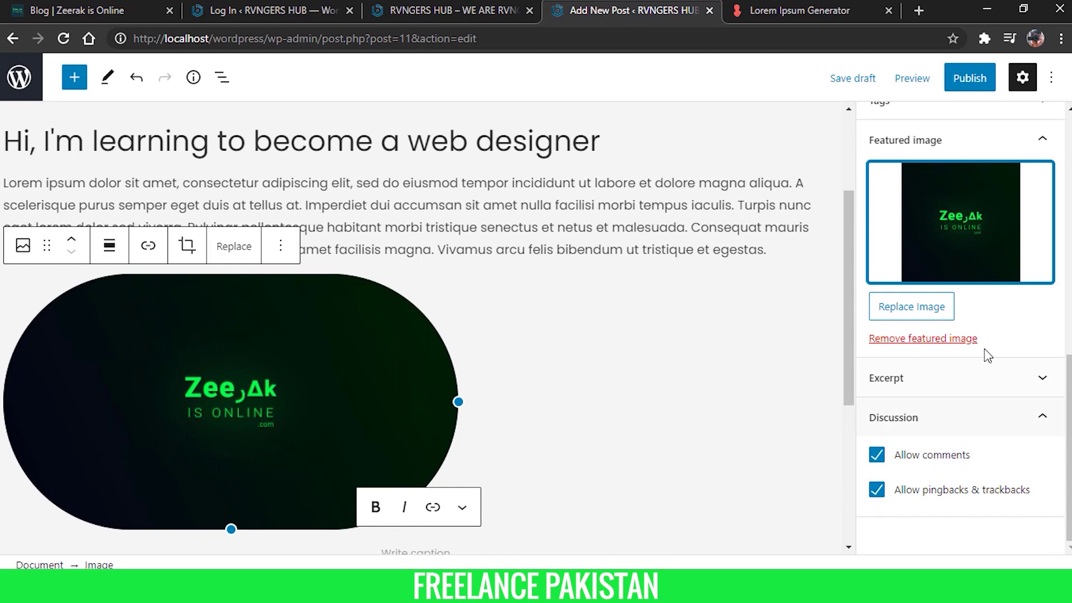
scroll(988, 363, up, 5)
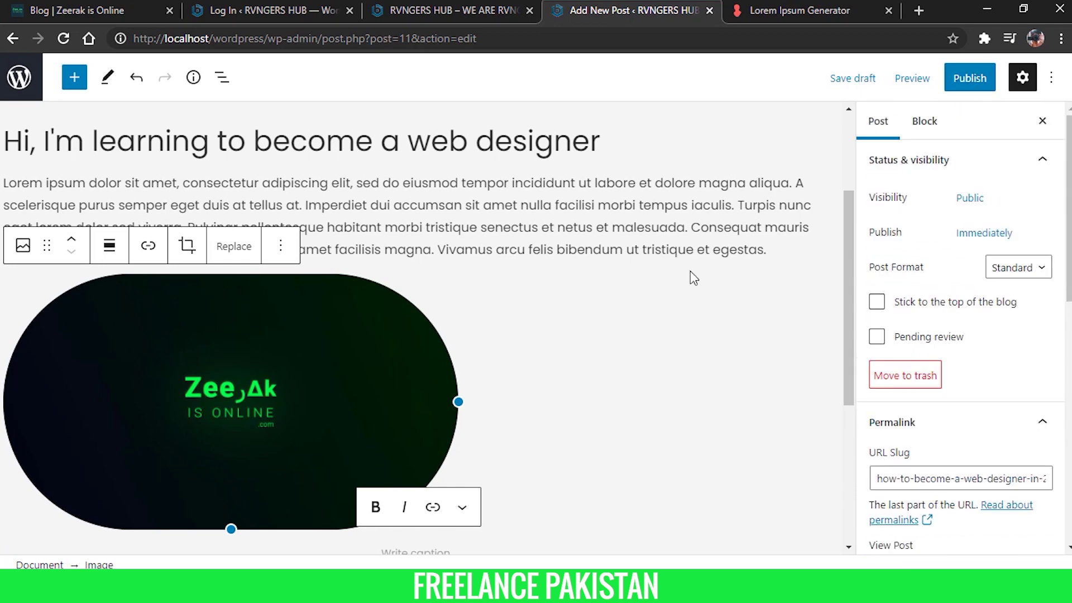
scroll(692, 268, up, 3)
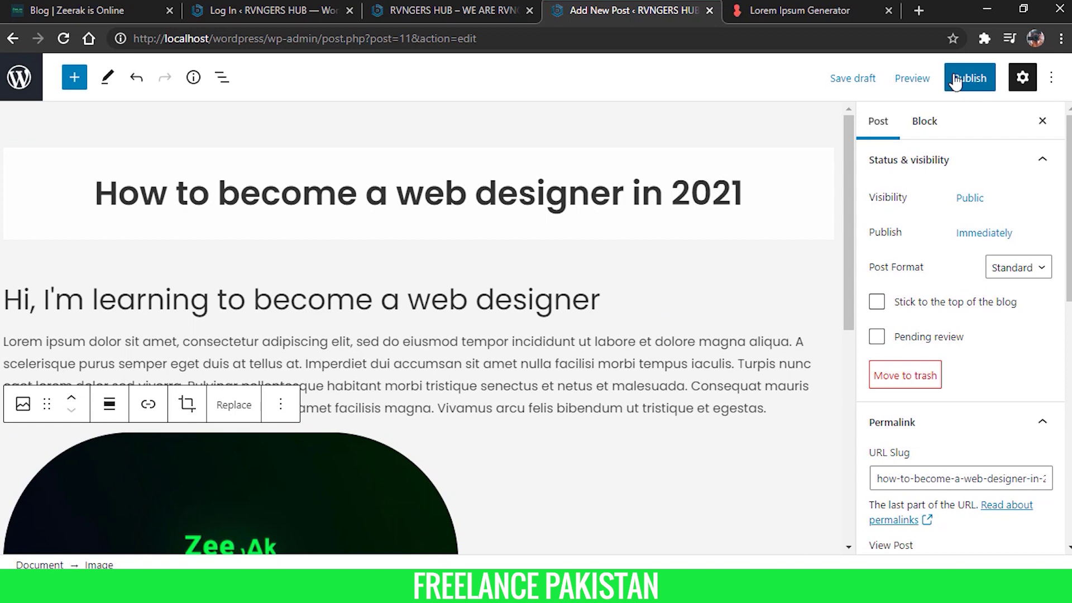
click(955, 81)
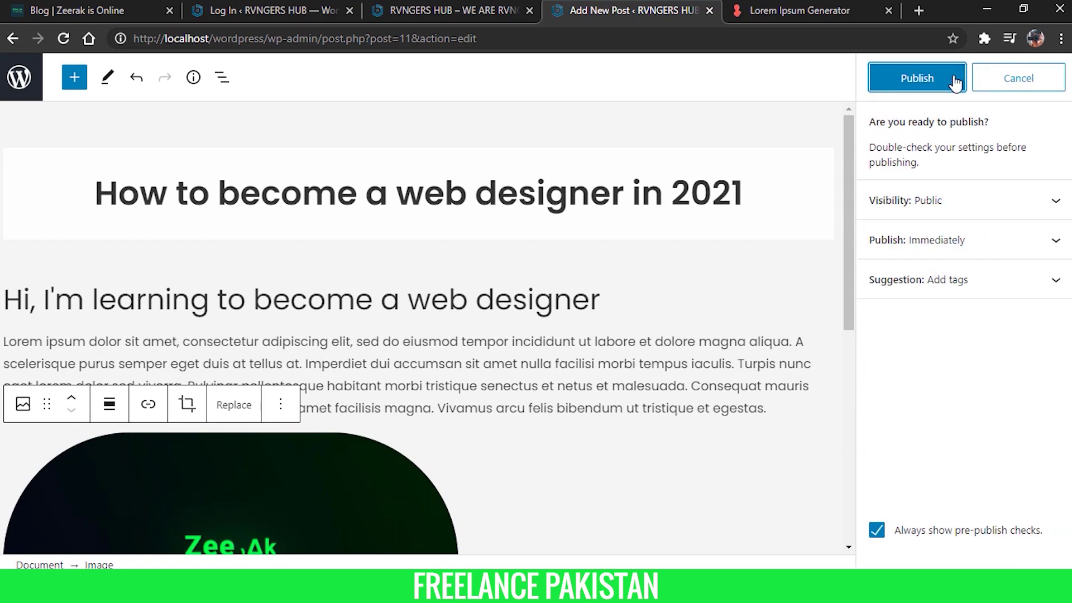
click(918, 84)
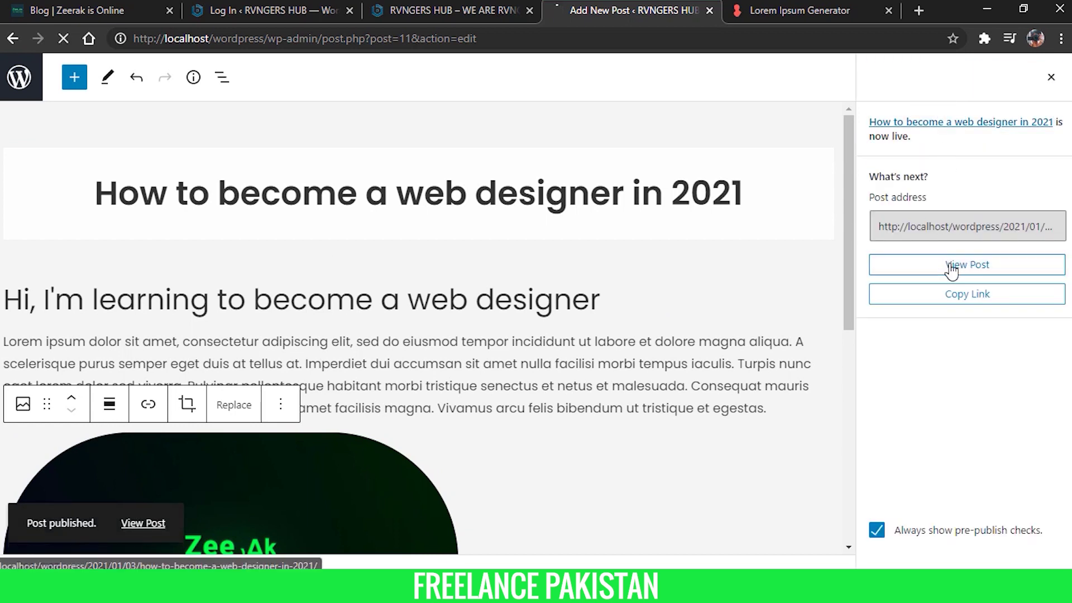
View the published post and review its featured image, content, author section, comment form and related posts
click(950, 262)
scroll(593, 224, down, 2)
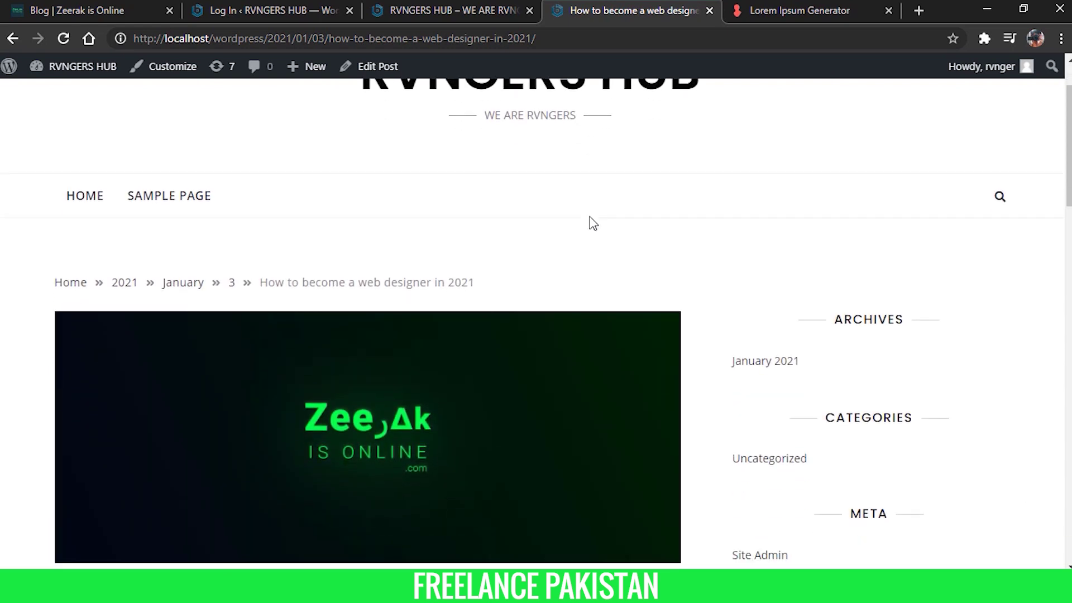
scroll(592, 223, down, 4)
scroll(534, 173, up, 1)
scroll(533, 173, down, 5)
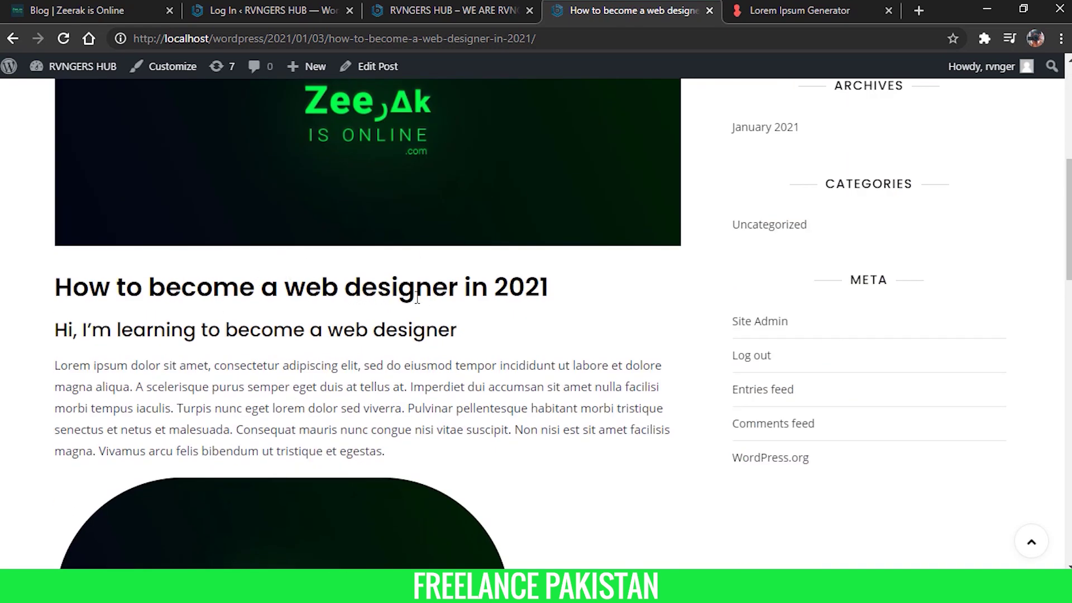
scroll(286, 337, down, 10)
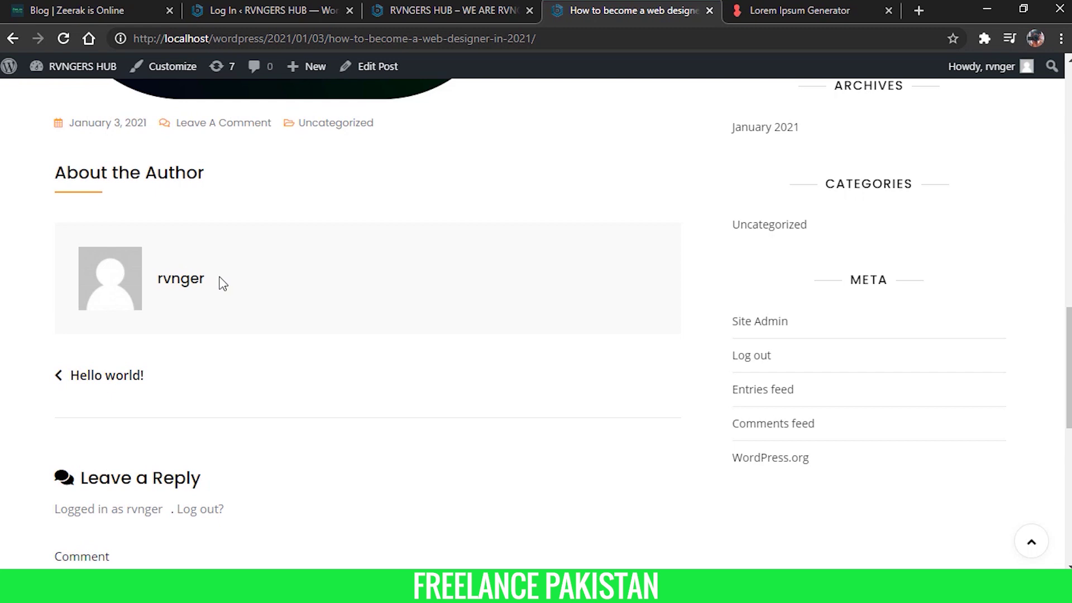
scroll(239, 280, down, 5)
click(175, 324)
scroll(233, 309, down, 4)
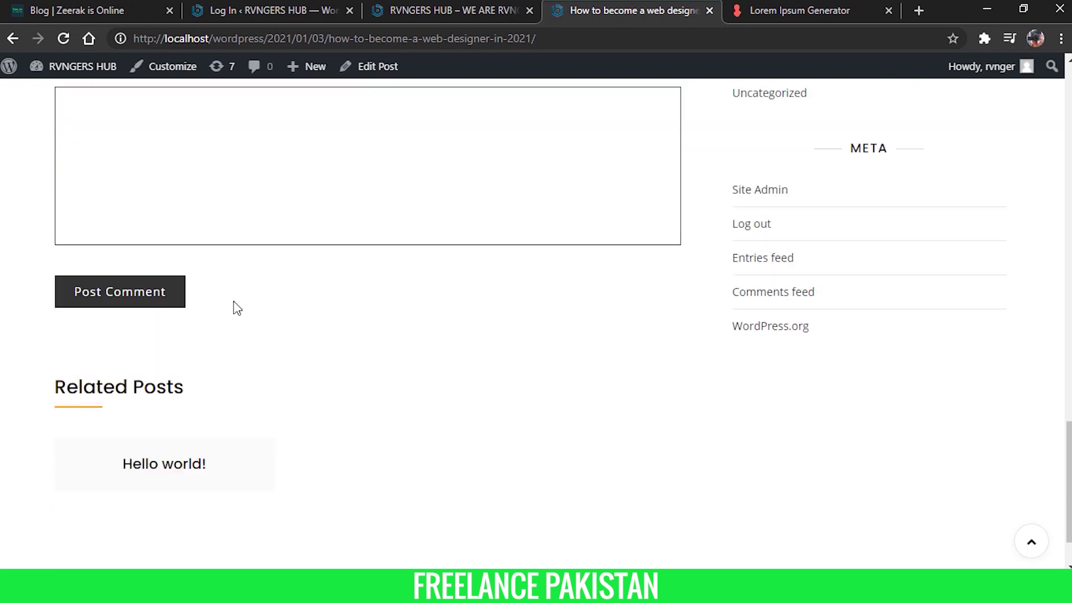
scroll(306, 273, up, 12)
scroll(350, 245, up, 5)
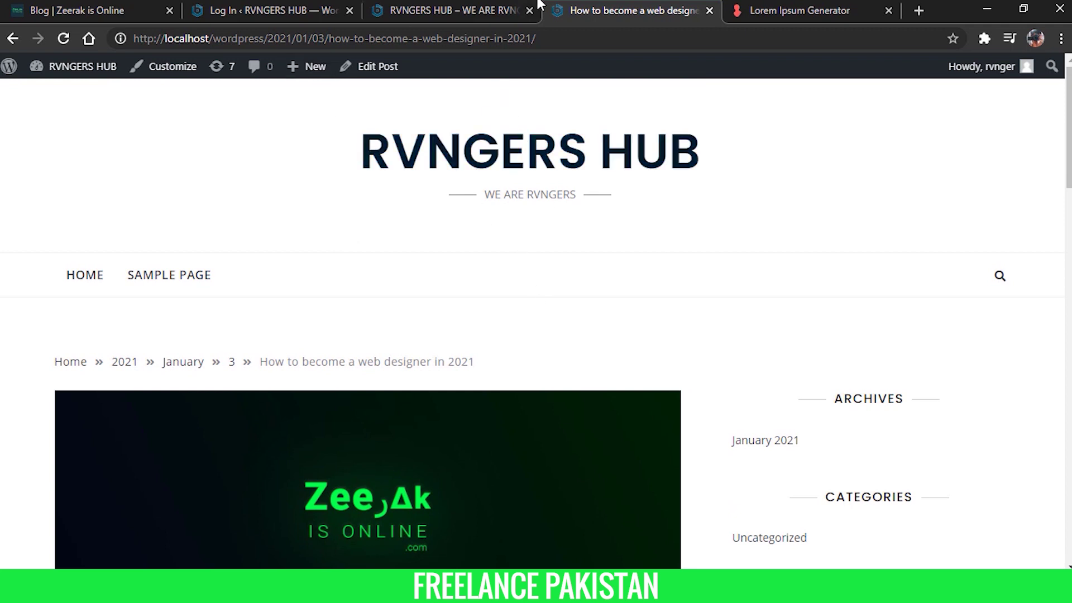
Switch to the RVNGERS HUB site, go to its admin dashboard and show the list of comments
click(465, 3)
click(306, 4)
click(441, 10)
mouse_move(73, 66)
click(55, 94)
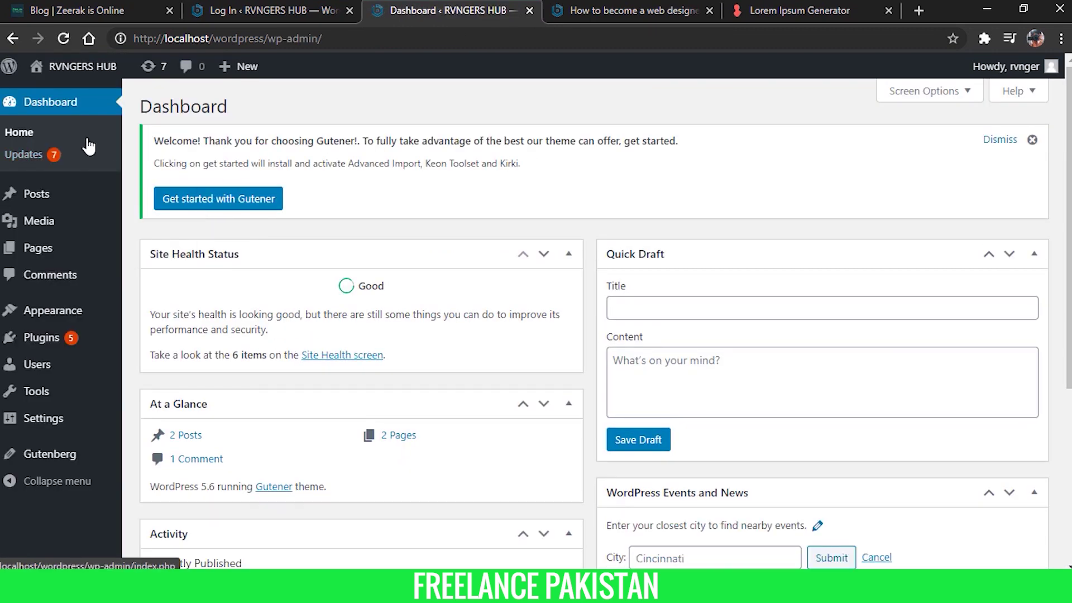
click(70, 277)
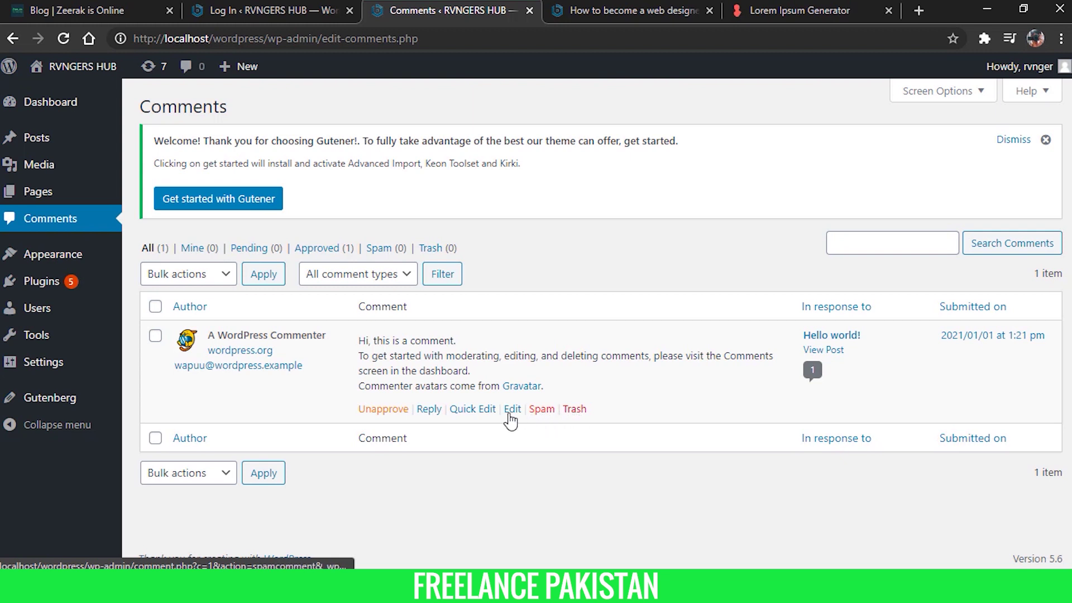
Examine the quick-edit fields of the comment on the "Hello world!" post and leave them without saving
click(474, 410)
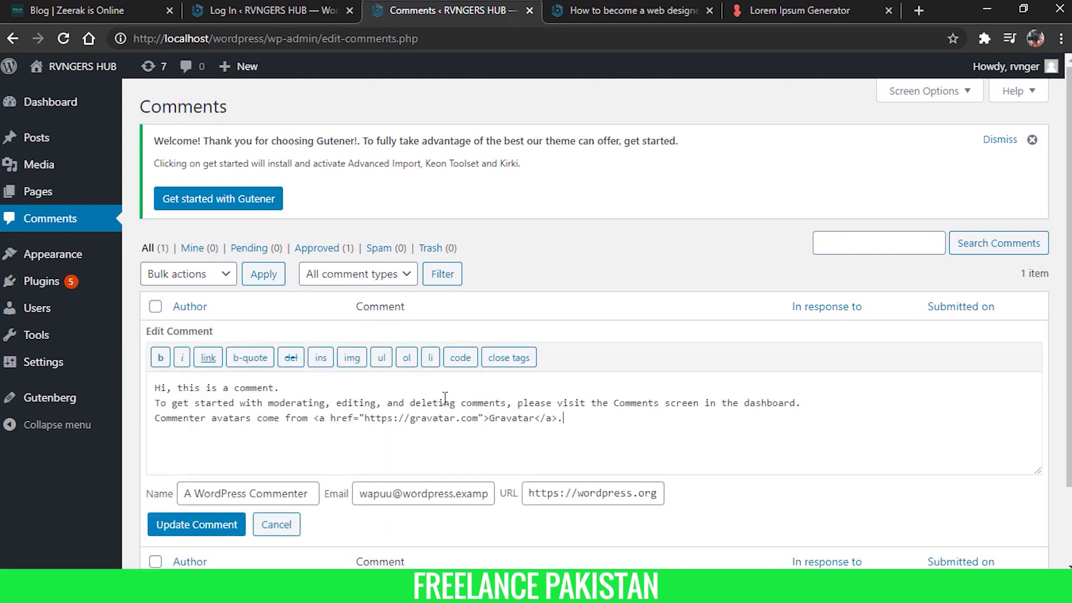
triple_click(355, 416)
scroll(363, 441, down, 2)
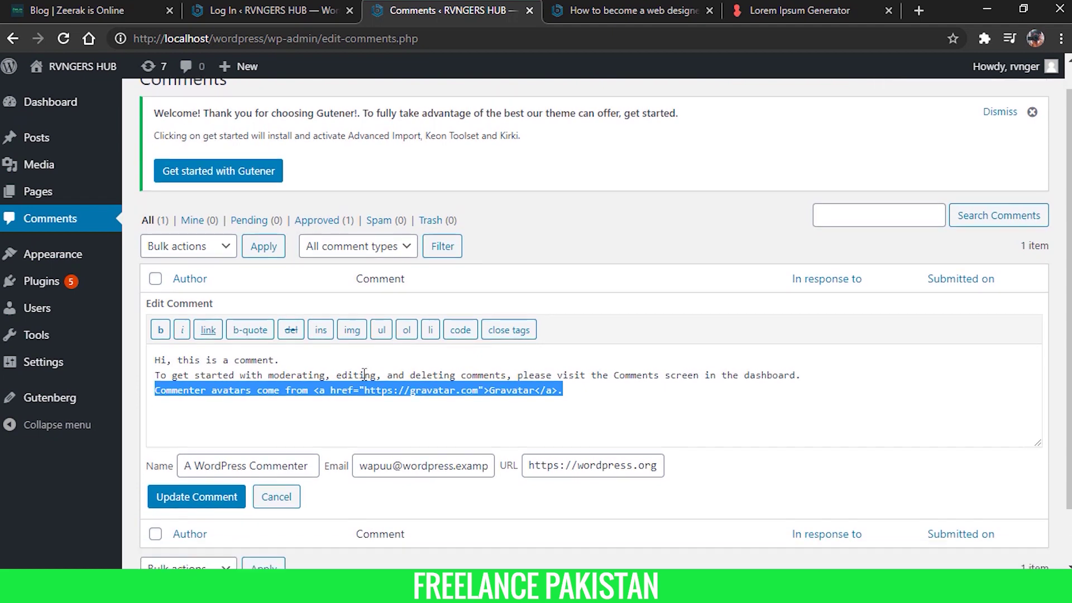
click(279, 442)
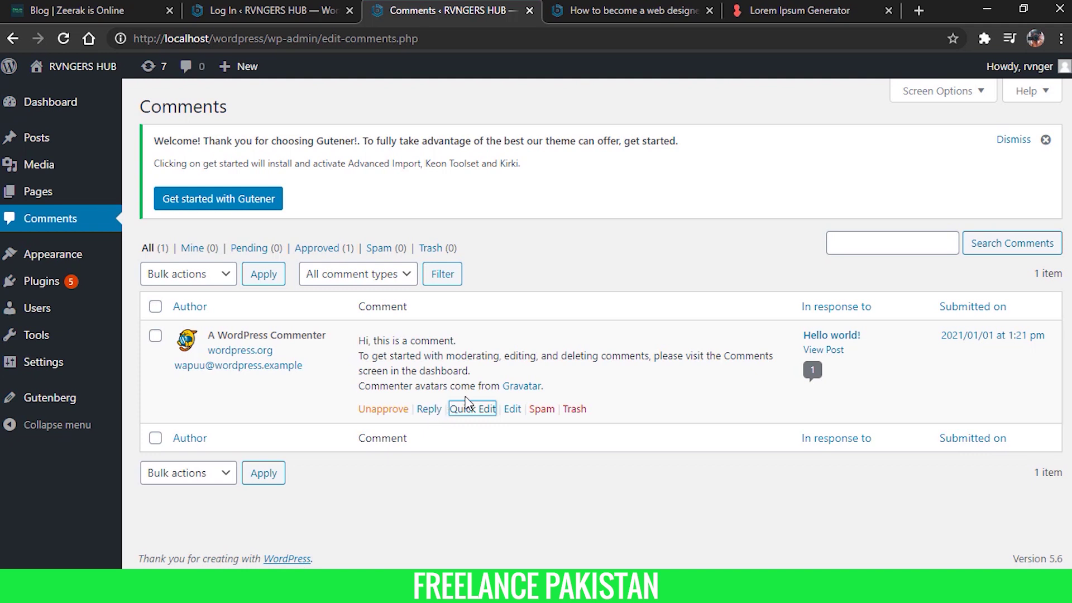
Open the personal profile in the user settings, preview the Light admin color scheme and select Modern
click(76, 316)
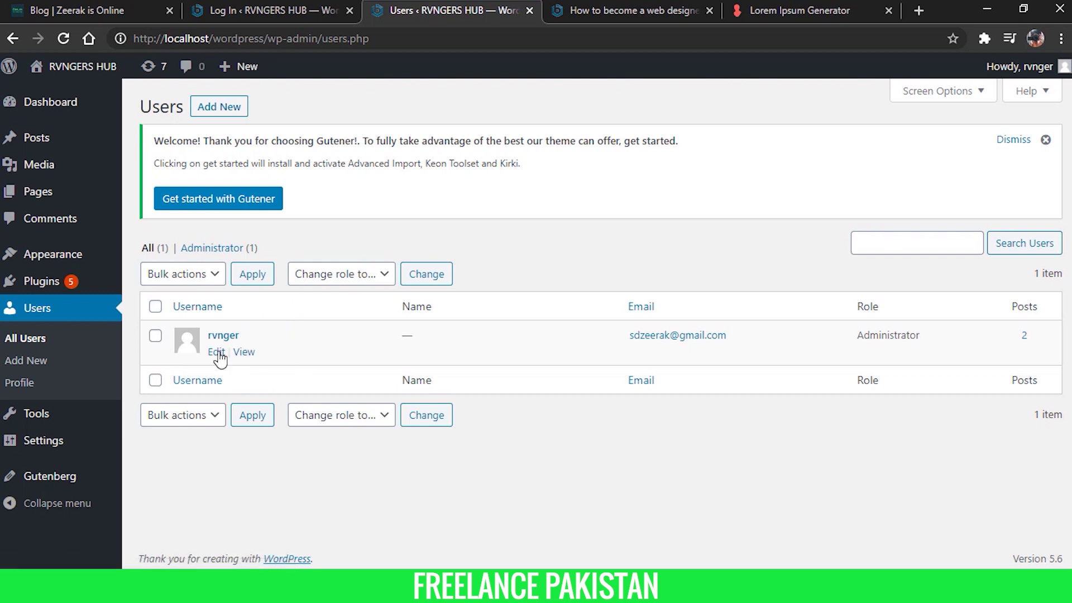
click(33, 385)
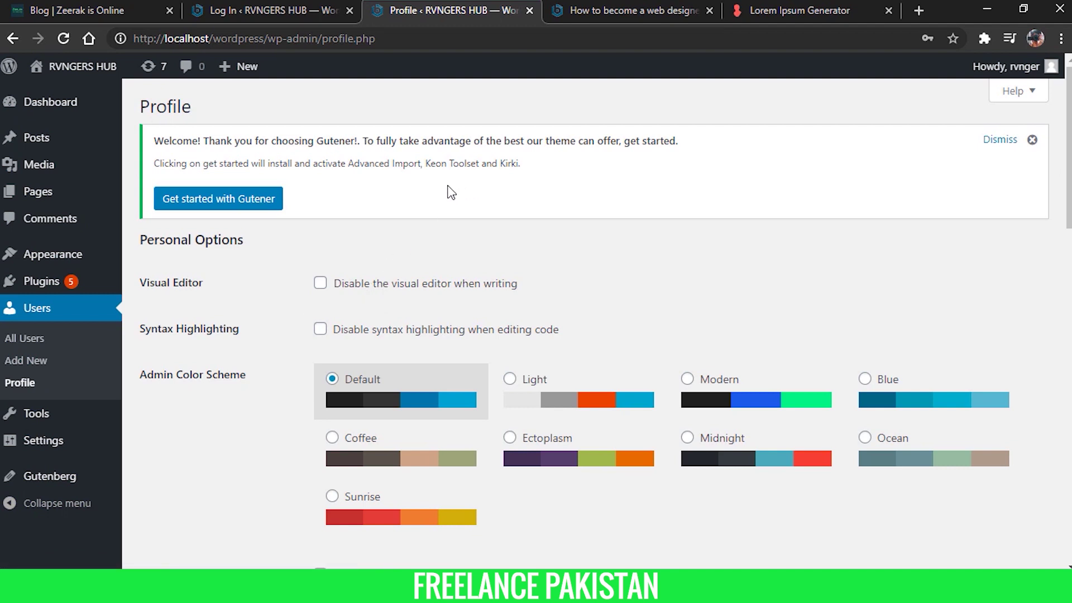
scroll(531, 206, down, 2)
click(581, 318)
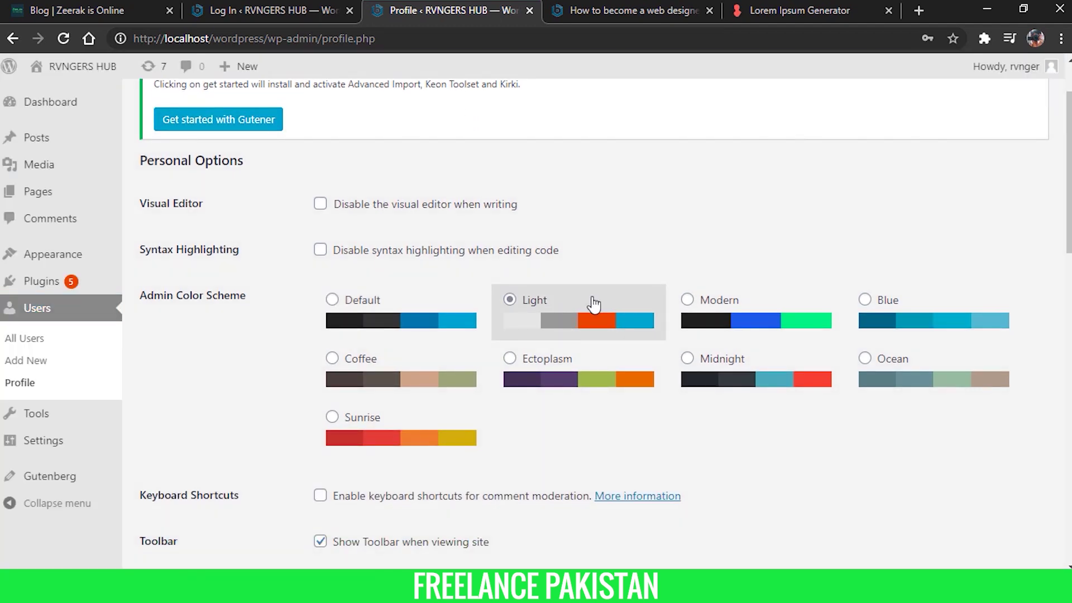
click(725, 307)
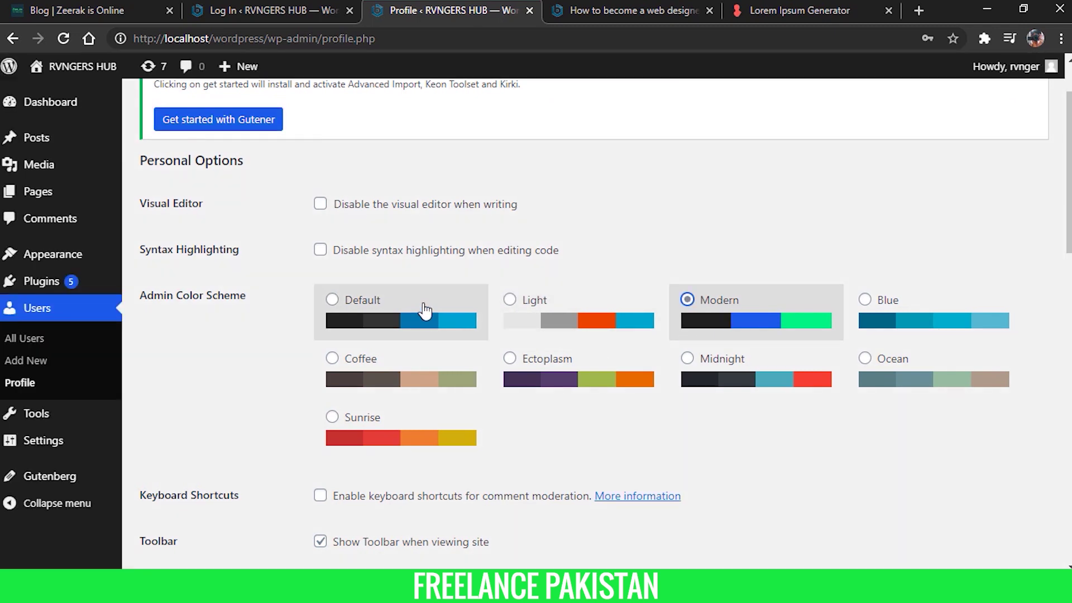
Preview the Midnight and Ectoplasm admin color schemes, and select Modern again
scroll(651, 318, up, 2)
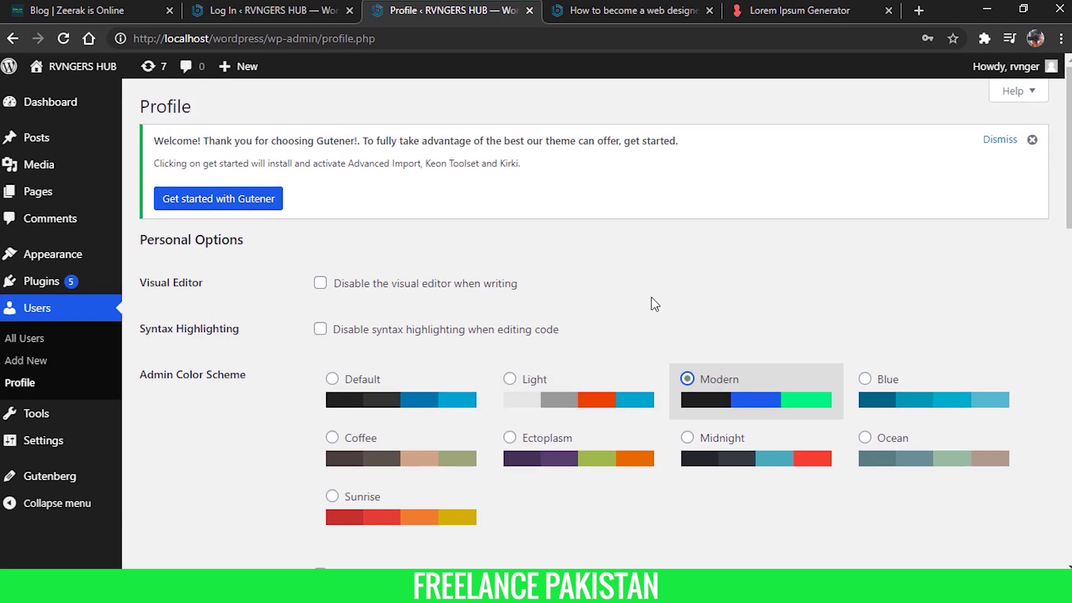
scroll(651, 301, down, 2)
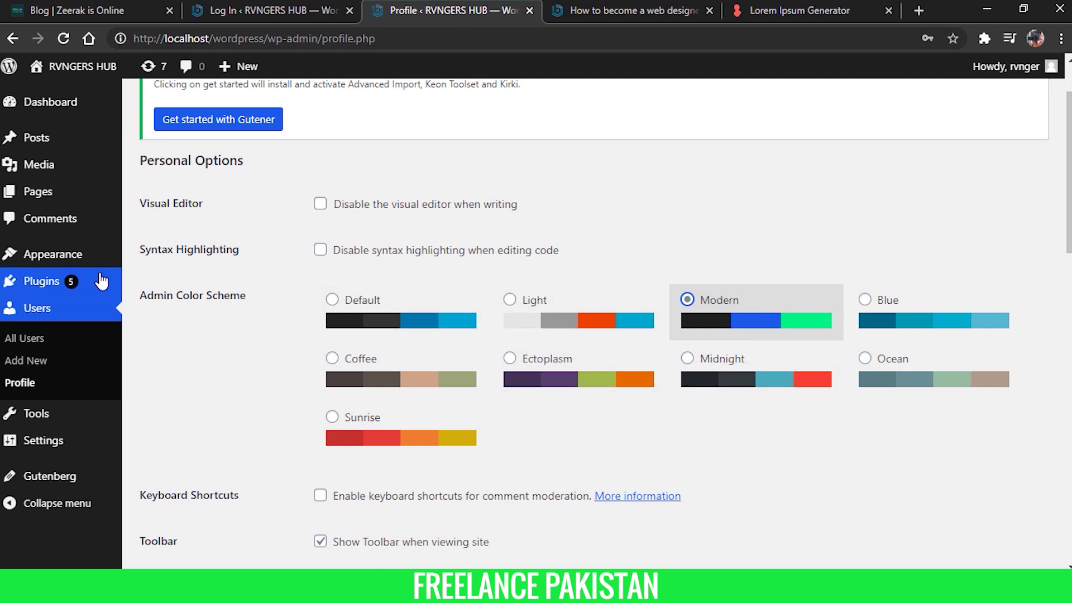
click(739, 360)
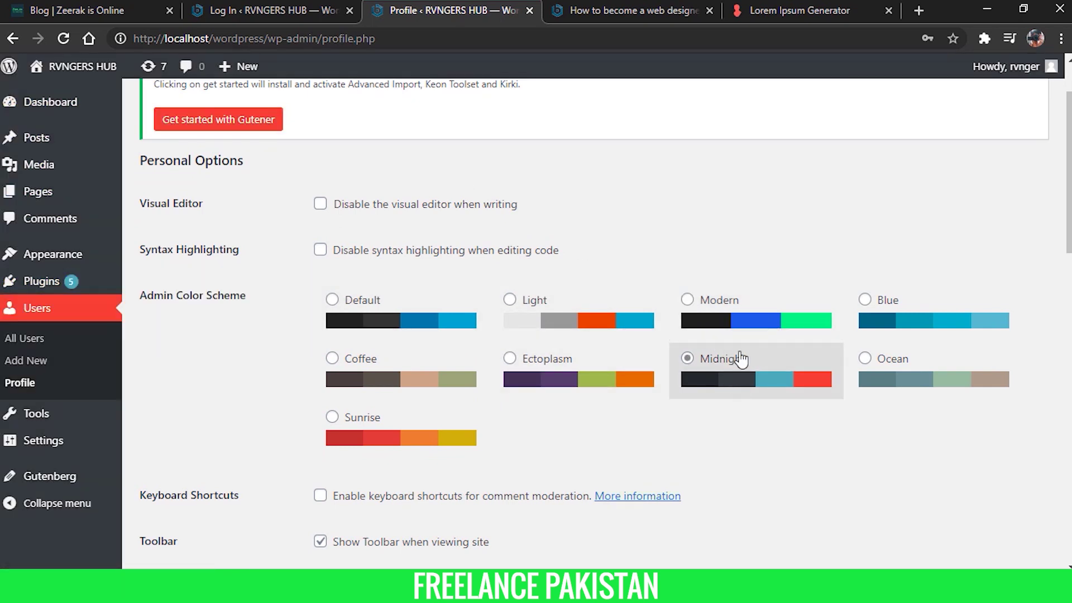
click(605, 382)
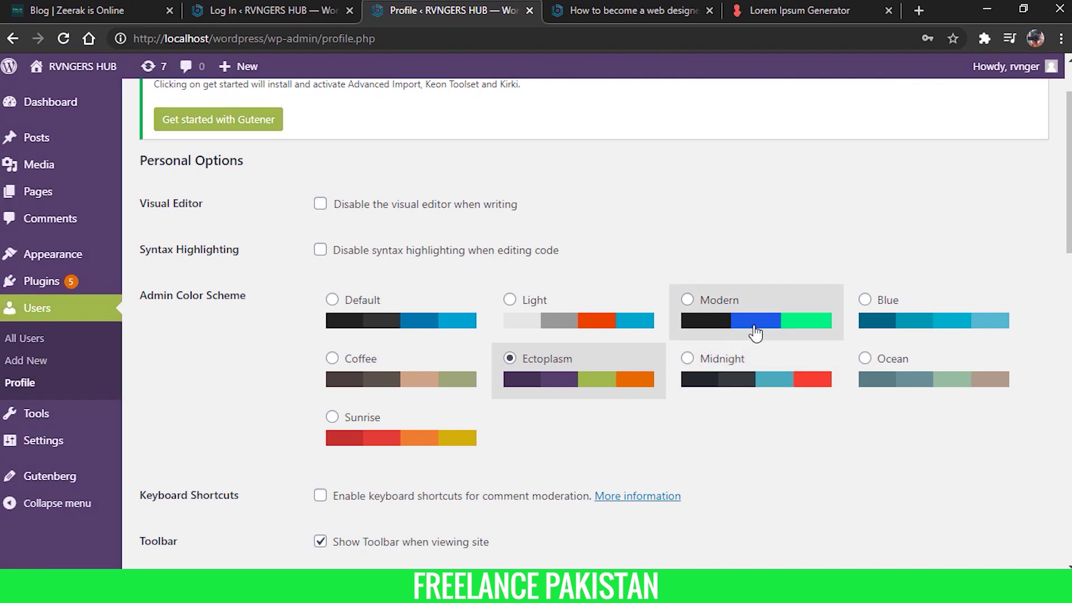
click(764, 329)
Review the profile's name, contact, website and biographical info fields without filling them in
scroll(692, 307, down, 3)
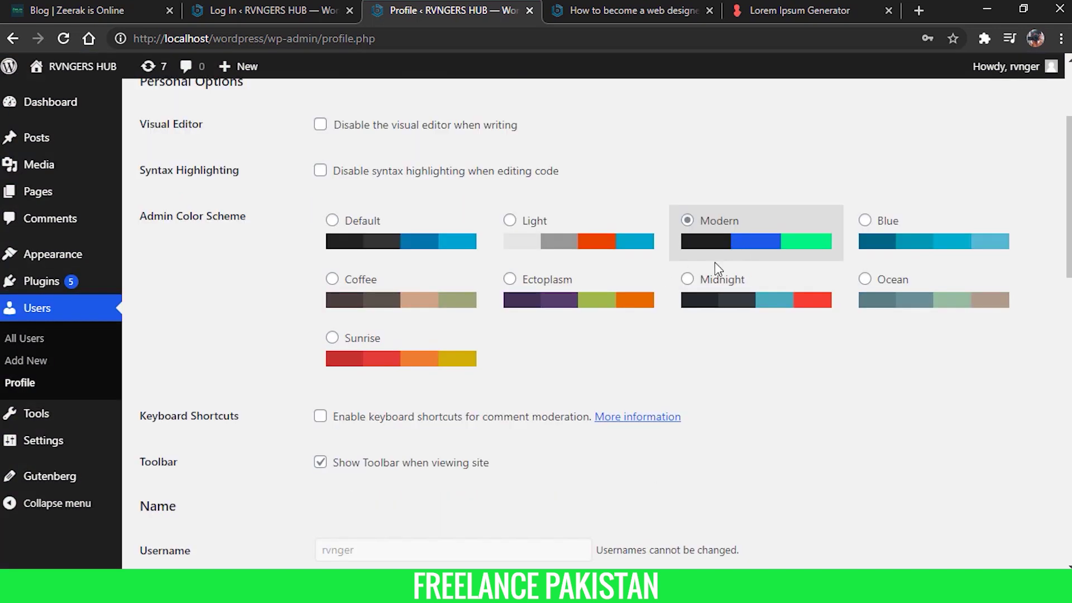
scroll(721, 270, down, 4)
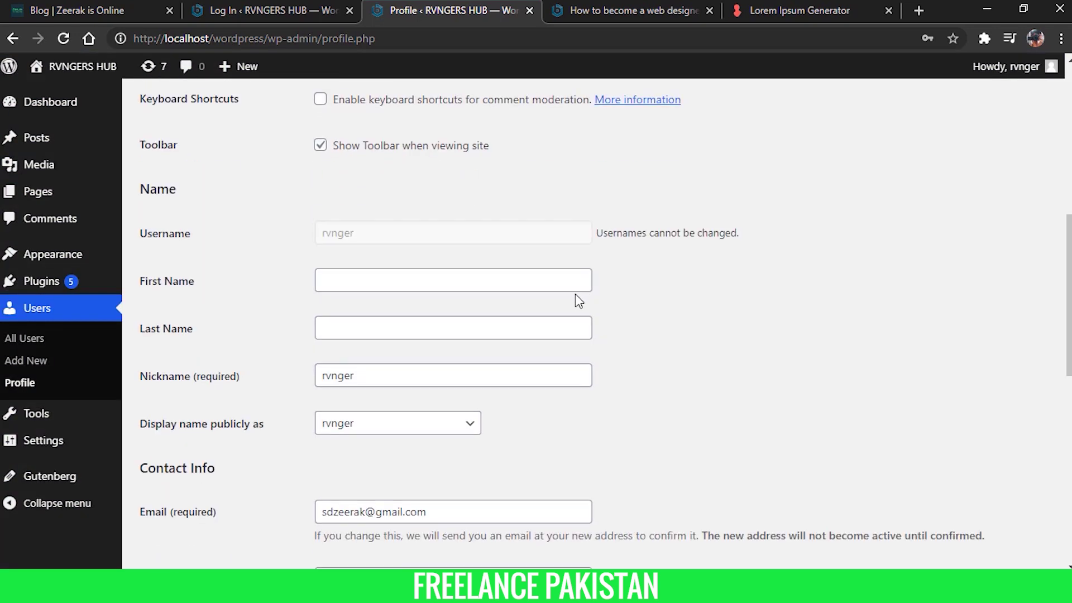
click(375, 280)
click(353, 334)
click(354, 281)
click(362, 321)
scroll(390, 295, down, 1)
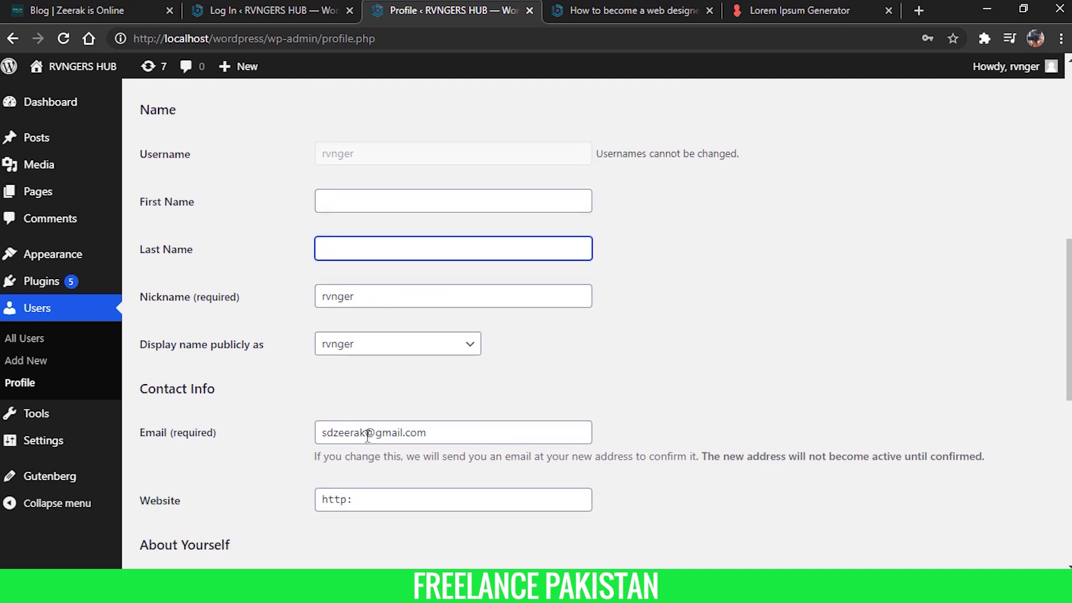
scroll(367, 437, down, 1)
click(390, 417)
scroll(394, 385, down, 2)
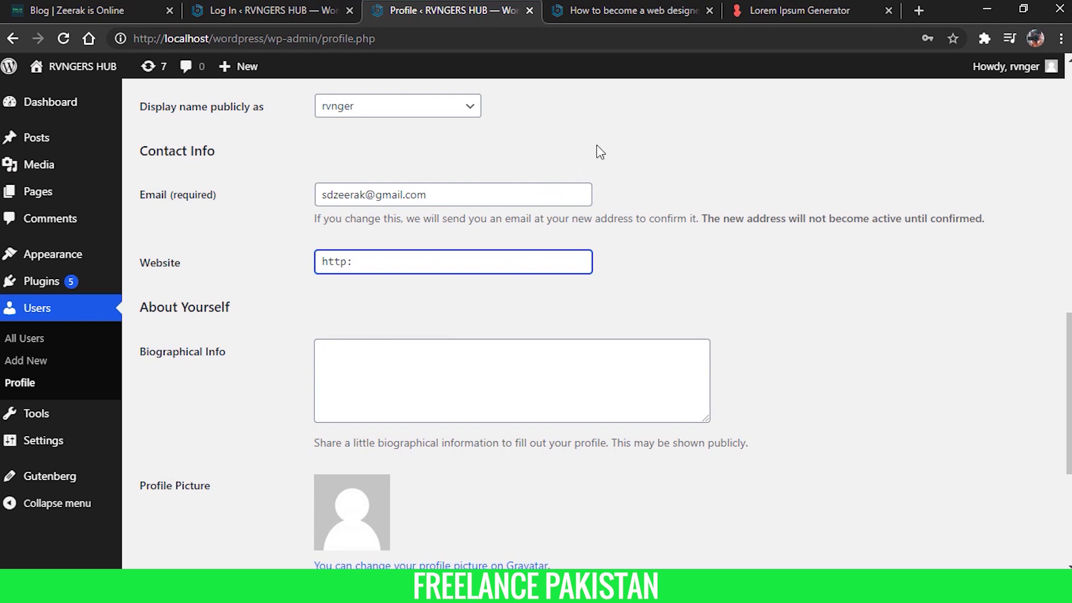
Return to the published post, find its author section and open the author's page to view their posts
click(640, 11)
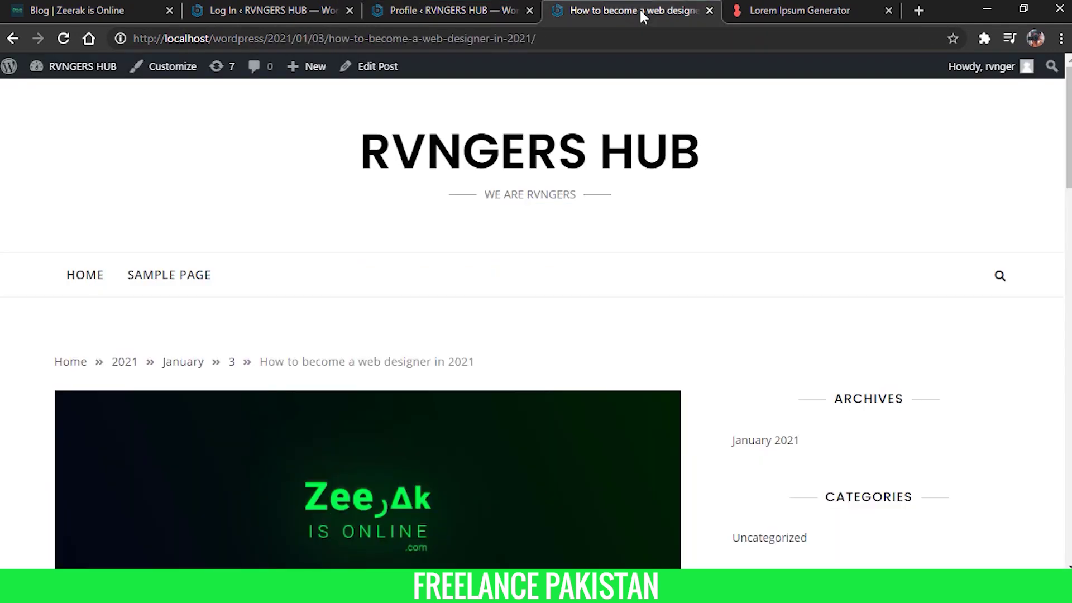
scroll(461, 178, down, 20)
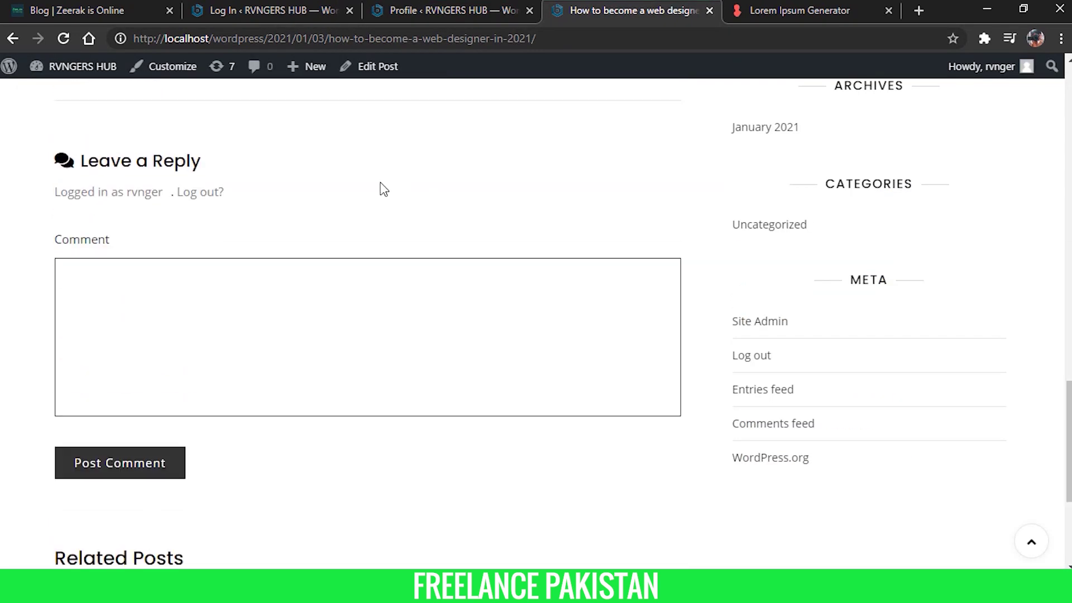
scroll(400, 189, up, 4)
scroll(226, 231, up, 1)
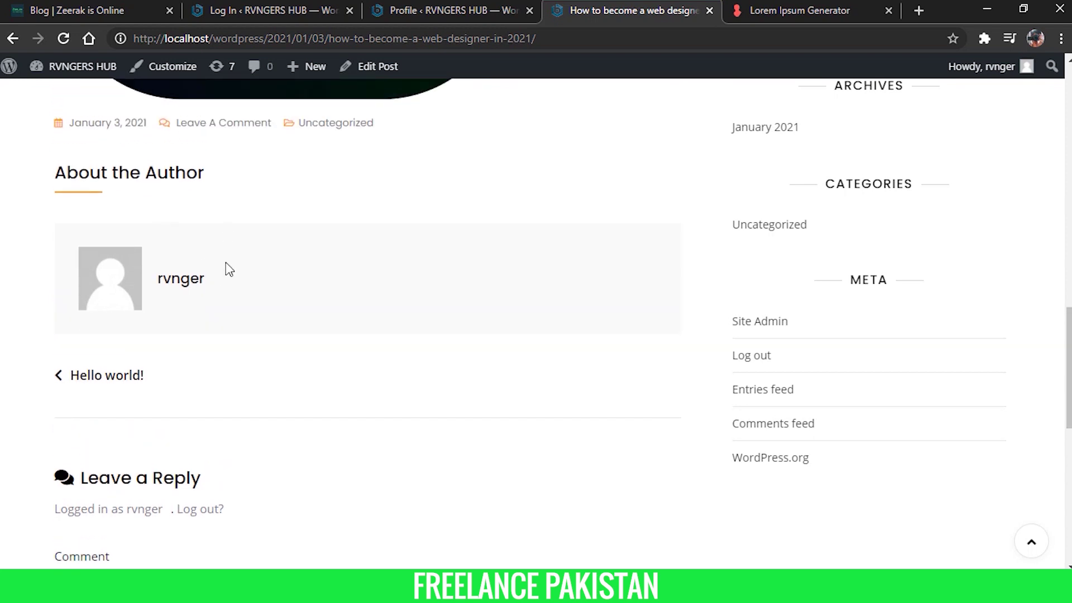
click(177, 285)
scroll(402, 222, down, 3)
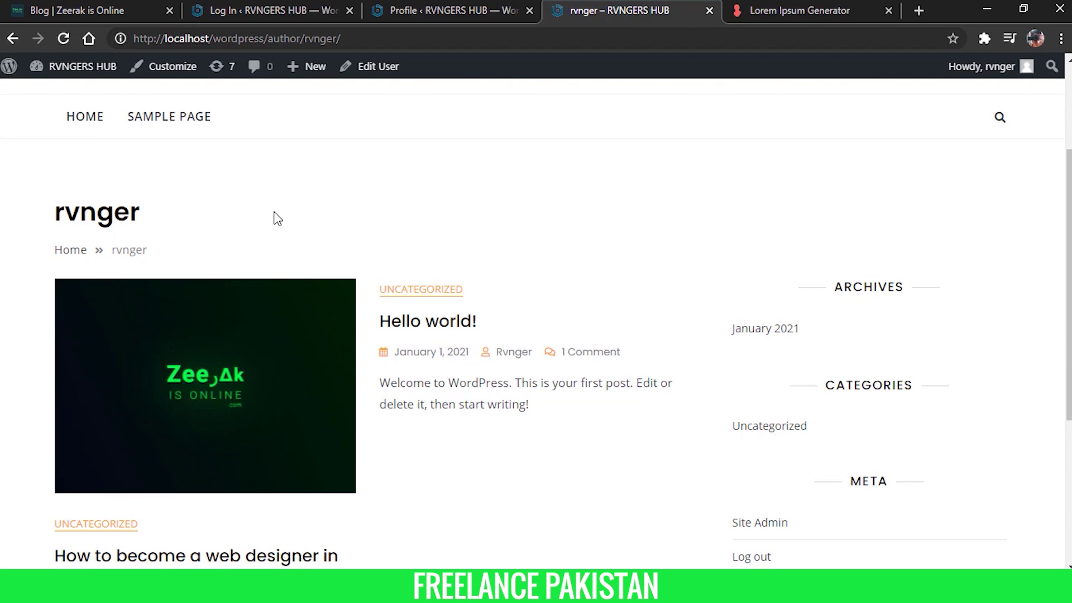
Look through the posts on the author's page, return to the personal profile and save the profile changes
scroll(427, 240, down, 4)
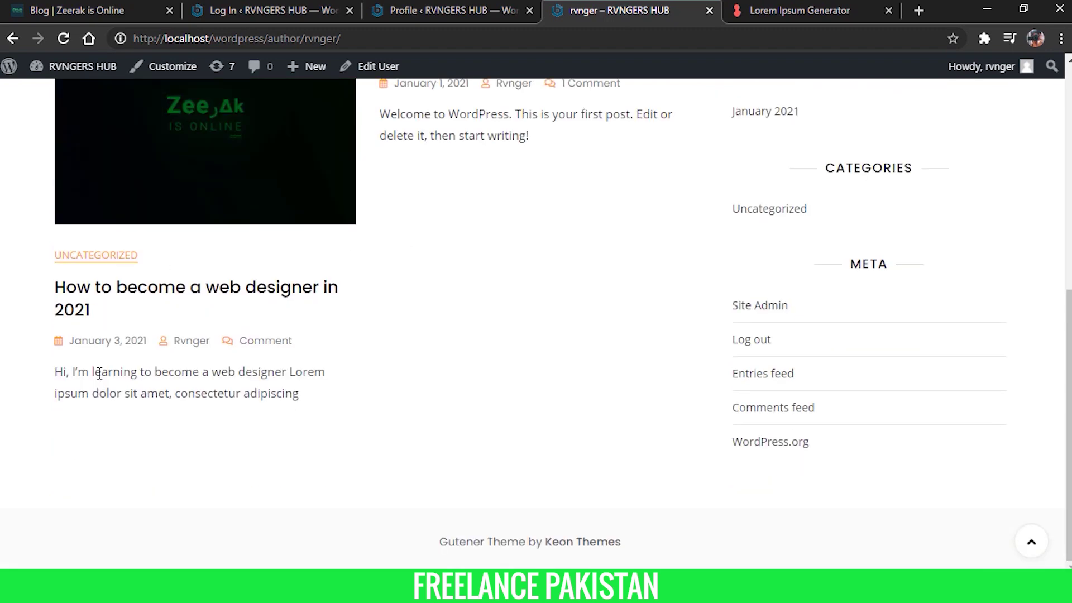
scroll(420, 301, up, 7)
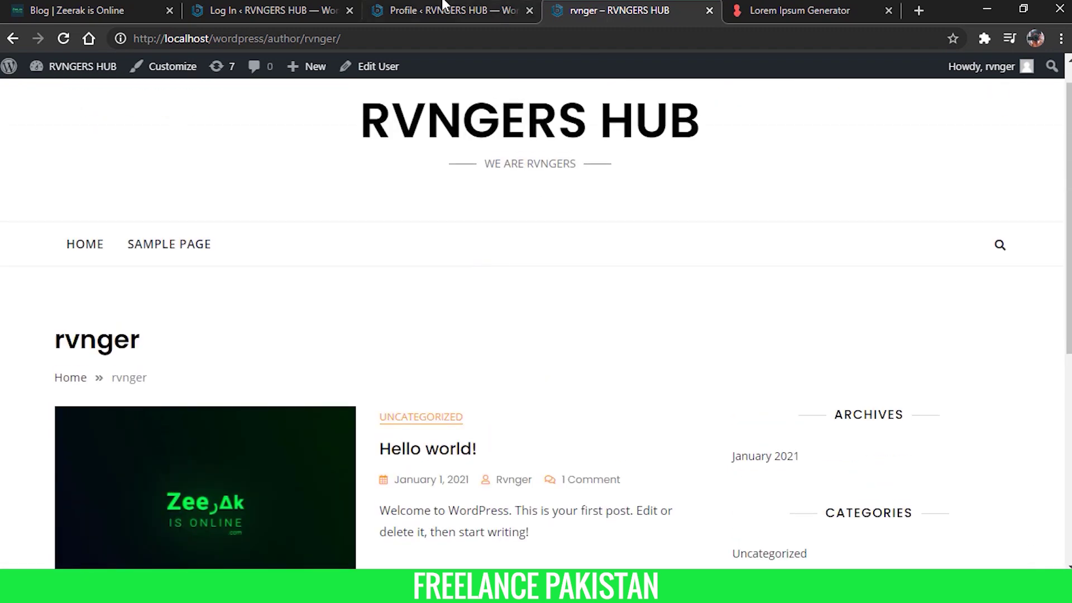
click(444, 5)
scroll(454, 255, down, 5)
click(205, 495)
scroll(337, 353, down, 4)
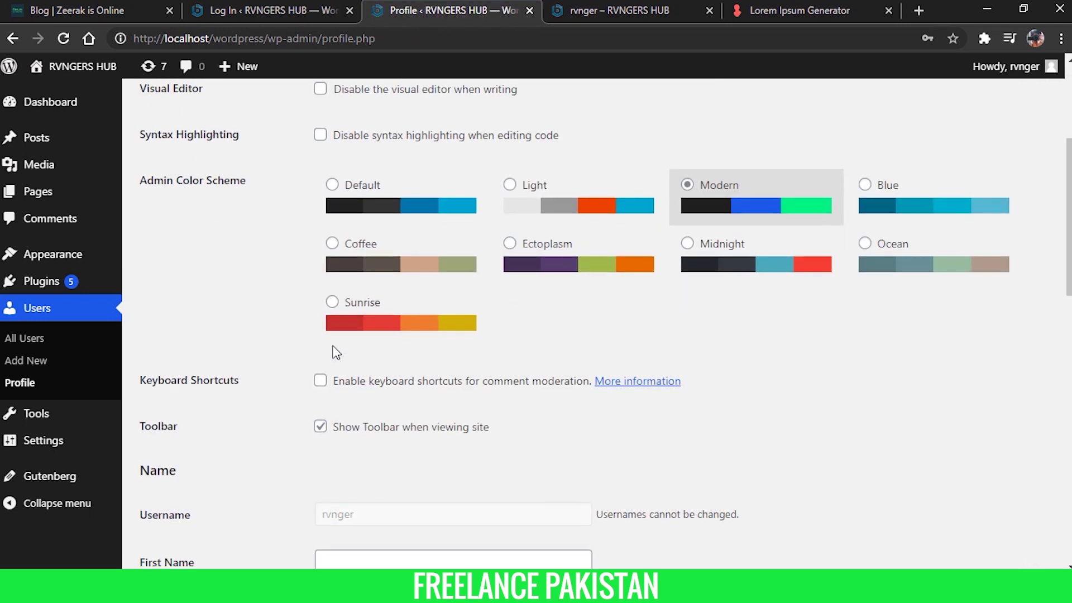
Open the Available Tools page to view the Categories and Tags Converter, and show the available Appearance options
mouse_move(112, 424)
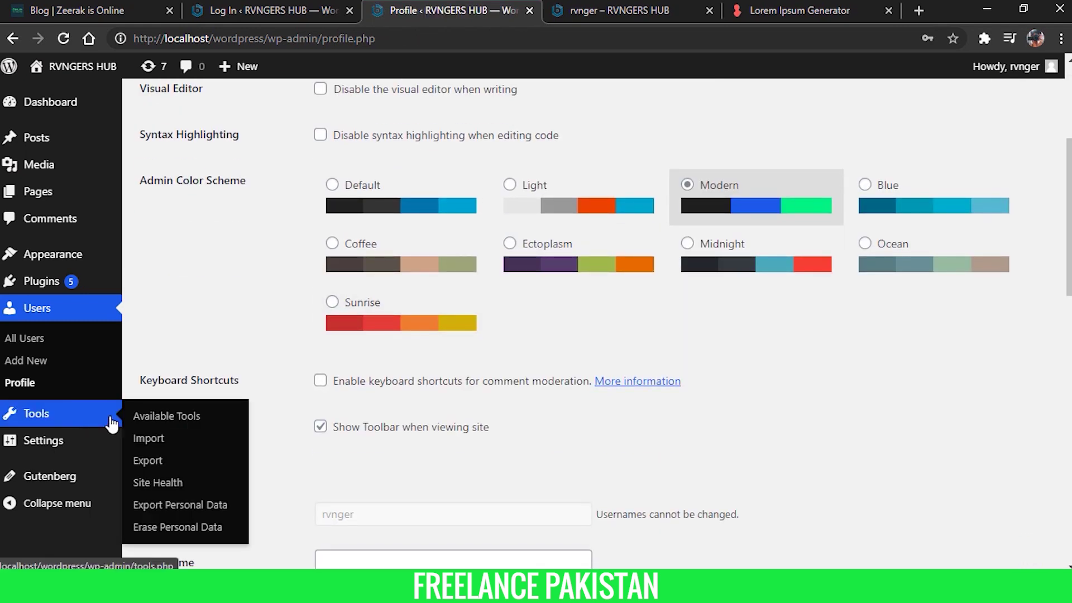
click(179, 415)
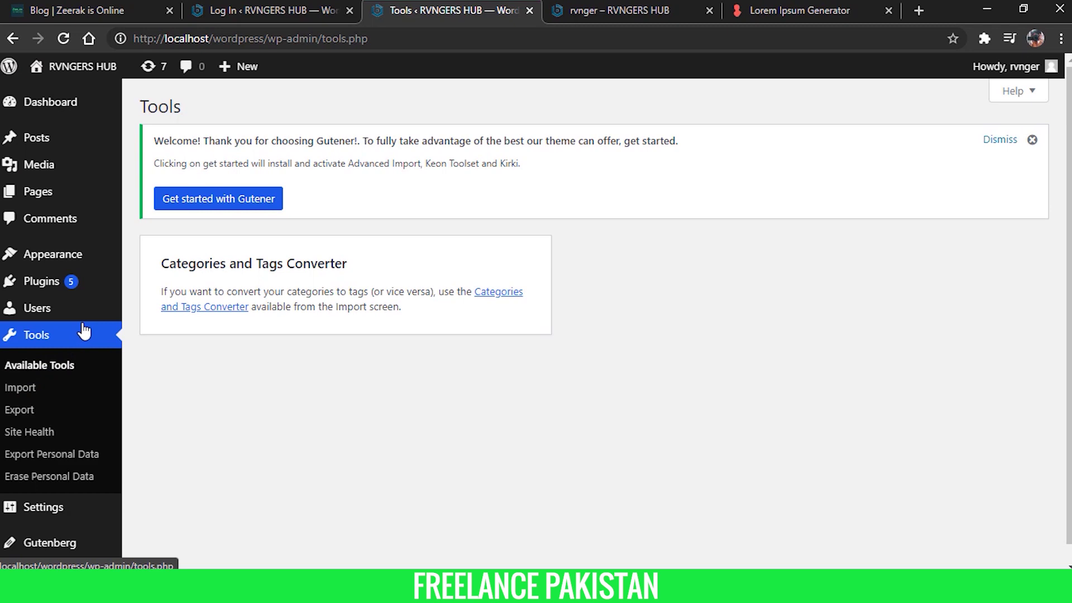
mouse_move(119, 320)
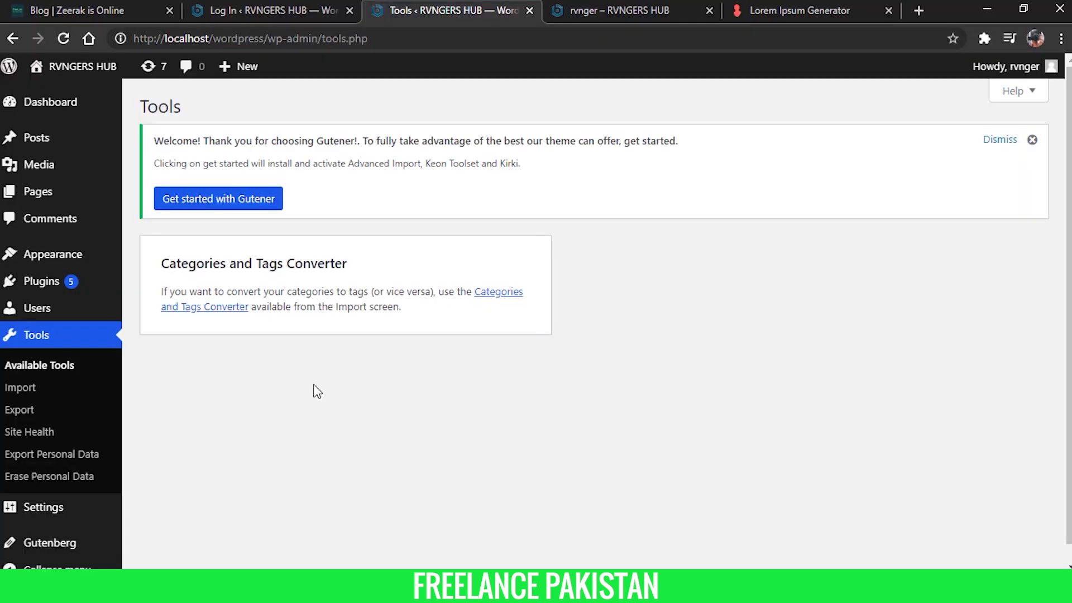
mouse_move(78, 263)
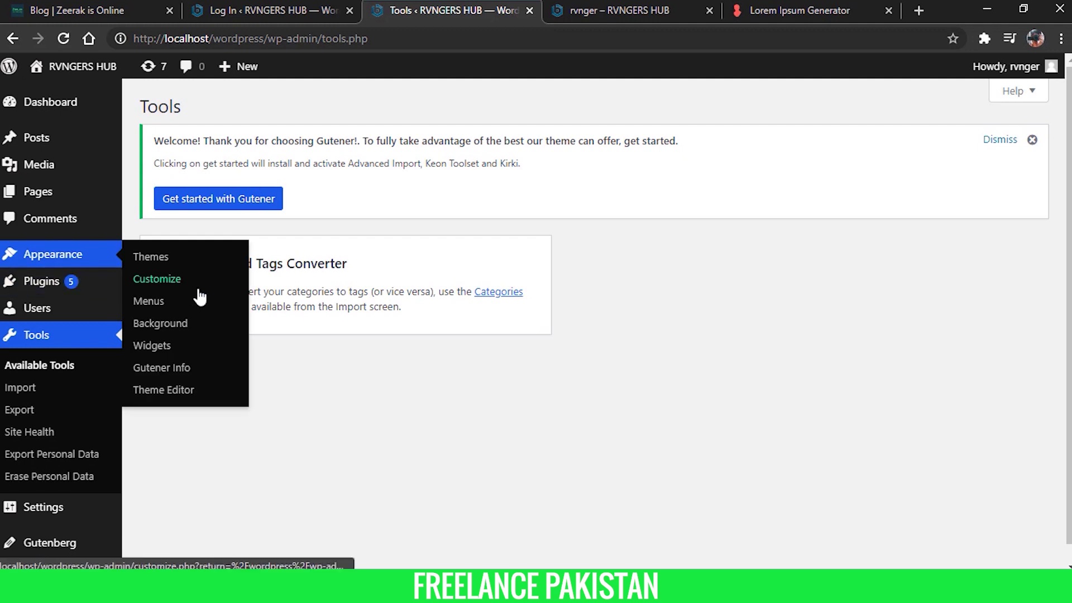